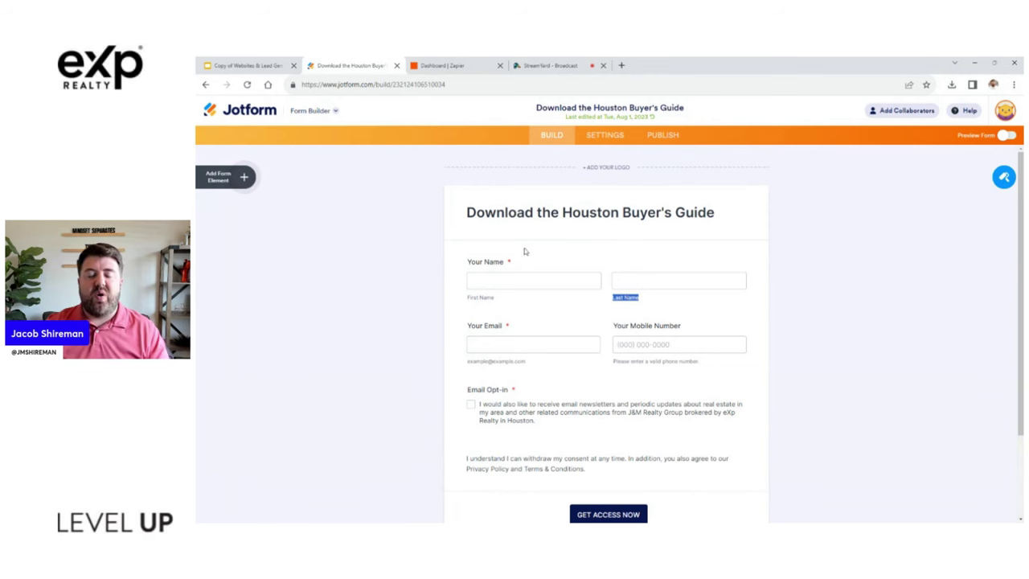
scroll(524, 251, down, 2)
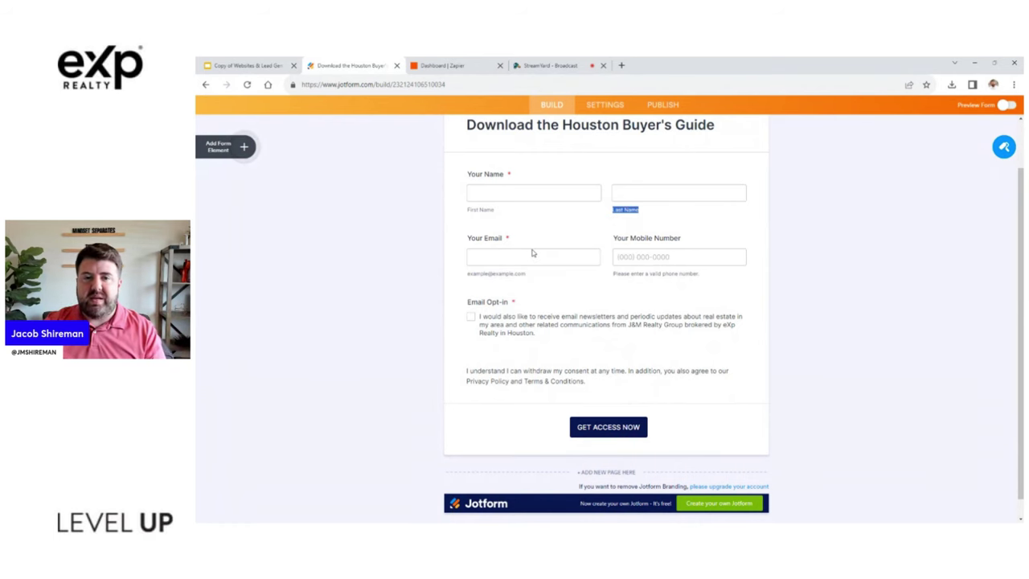
scroll(531, 252, up, 2)
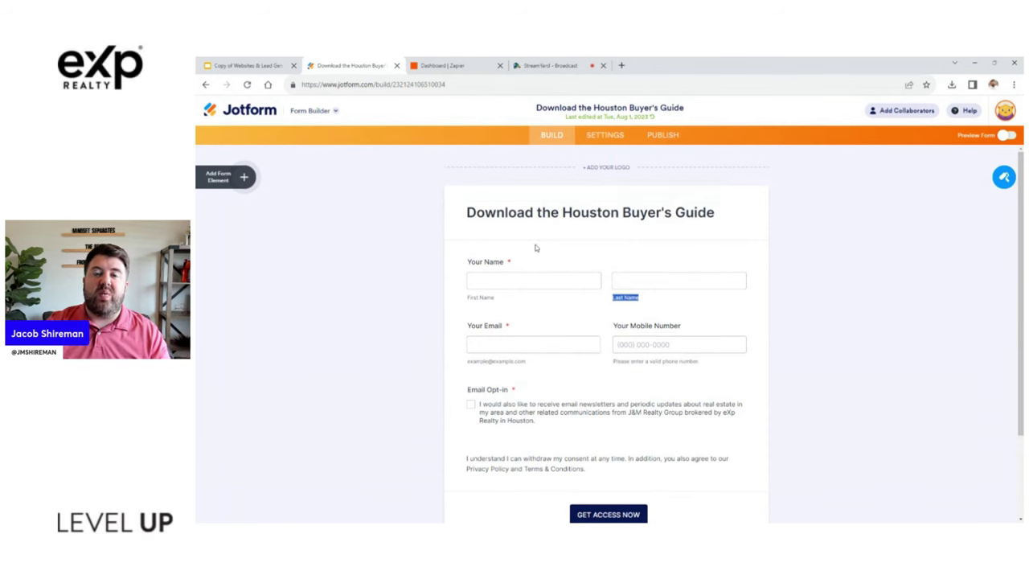
click(602, 135)
click(553, 137)
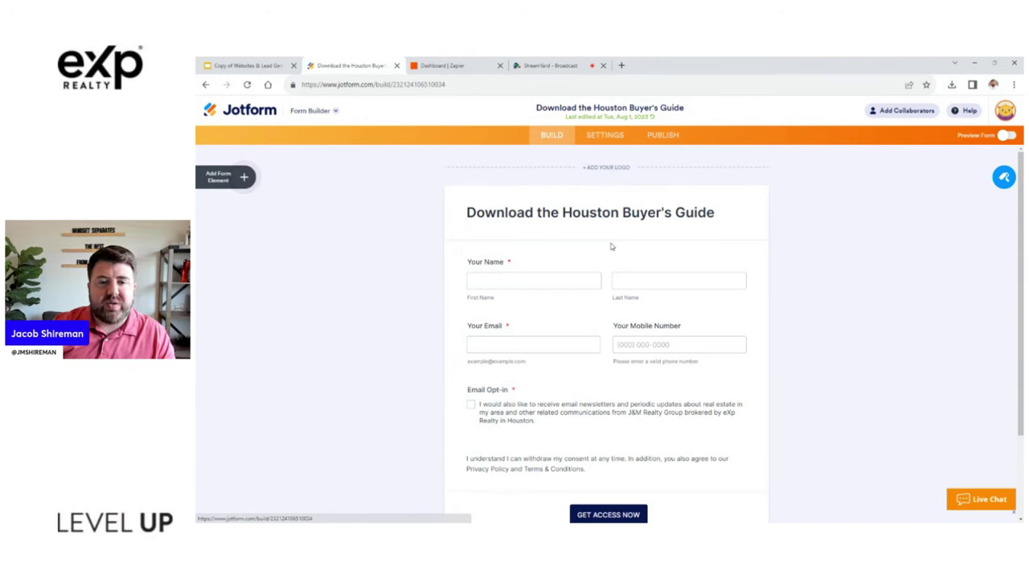
scroll(615, 242, down, 2)
scroll(621, 238, up, 2)
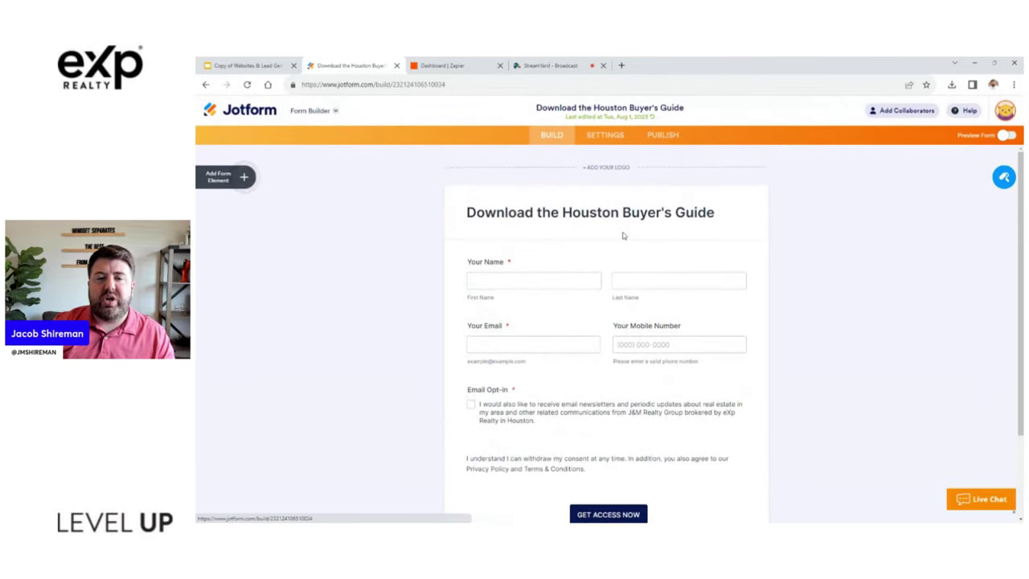
scroll(620, 234, down, 2)
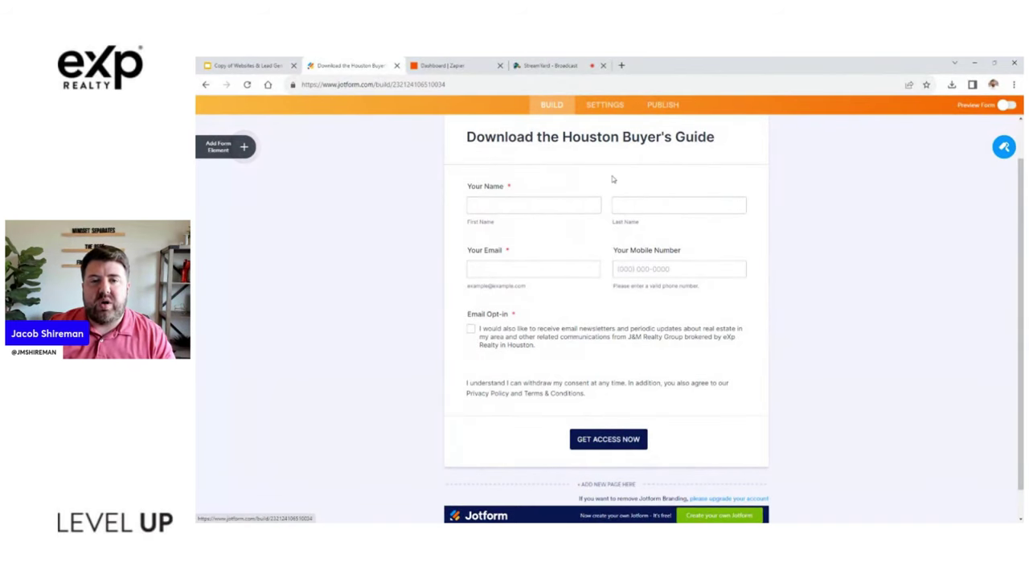
scroll(612, 179, up, 2)
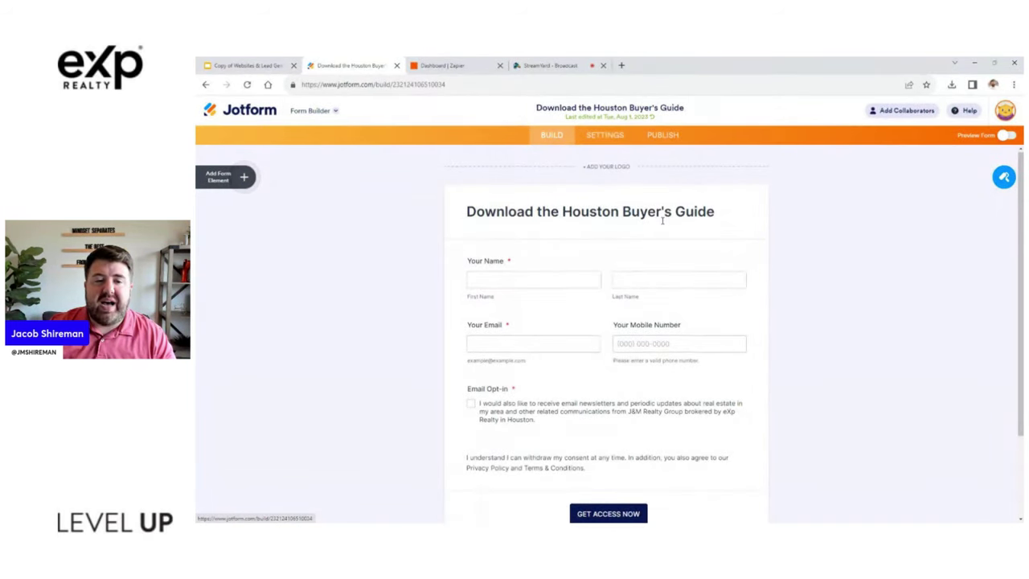
scroll(662, 221, down, 3)
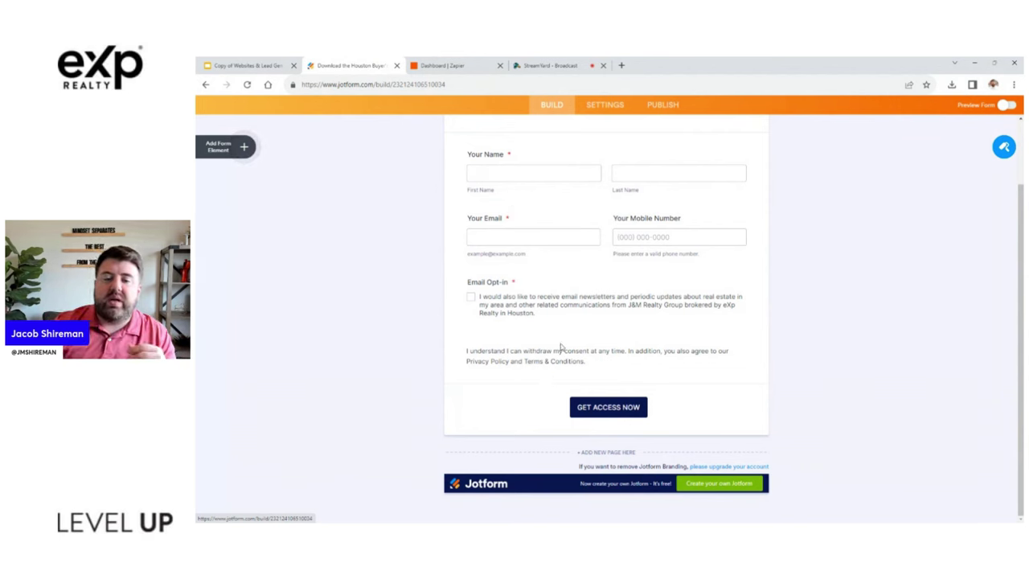
scroll(570, 312, up, 1)
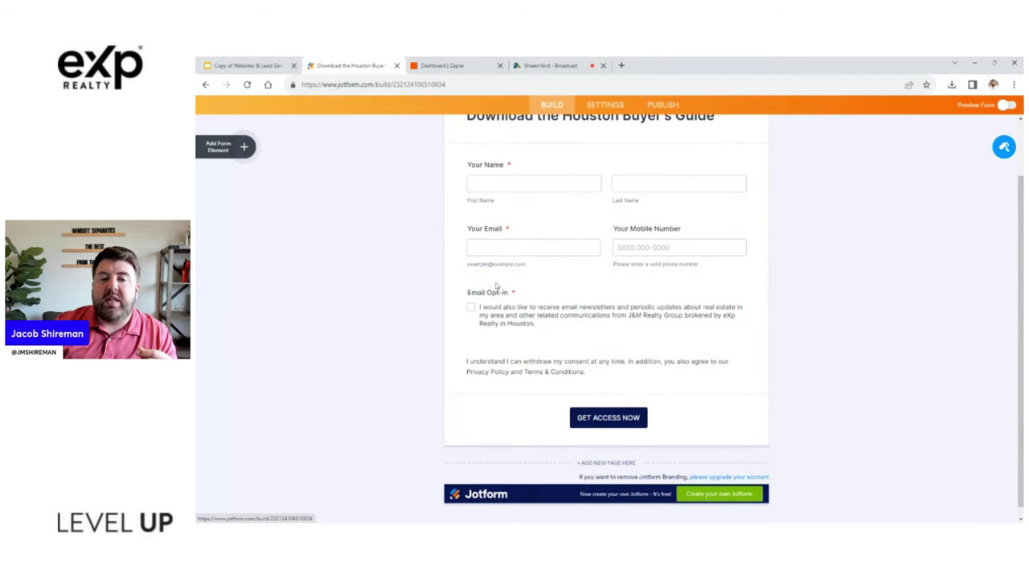
scroll(663, 291, up, 1)
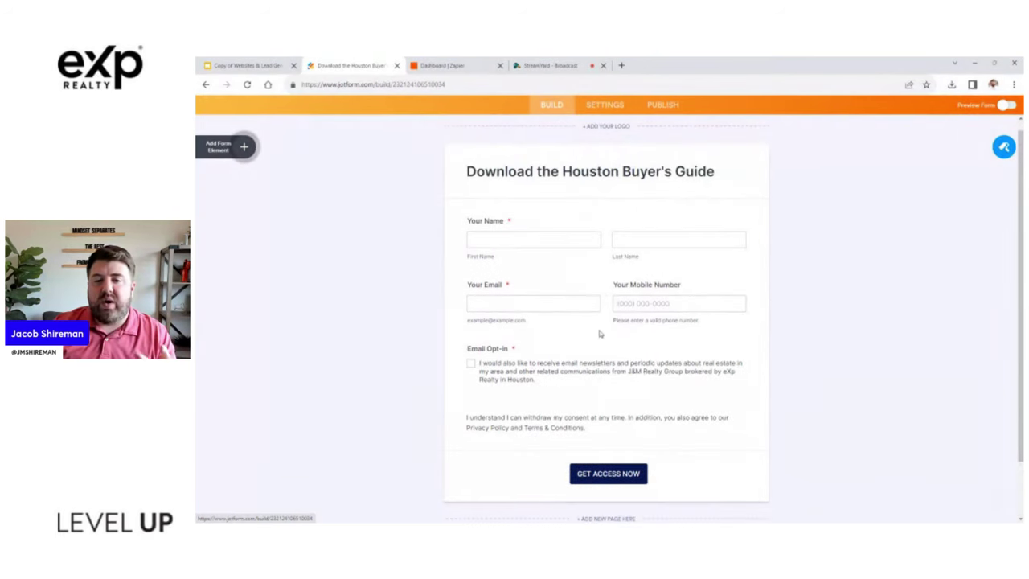
click(650, 310)
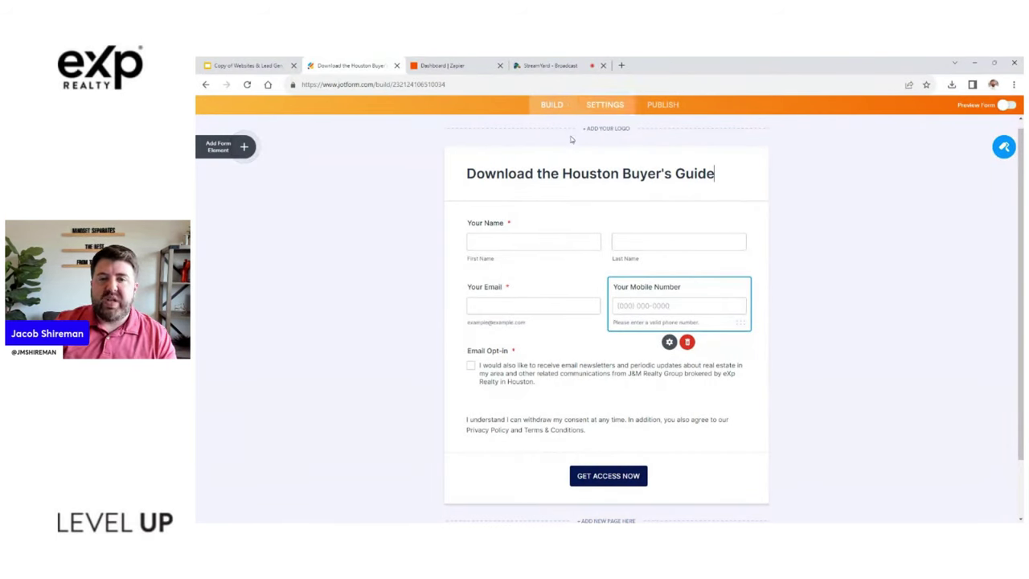
Review the form's Autoresponder 1 email and its download link, then return to the Zapier dashboard.
click(610, 107)
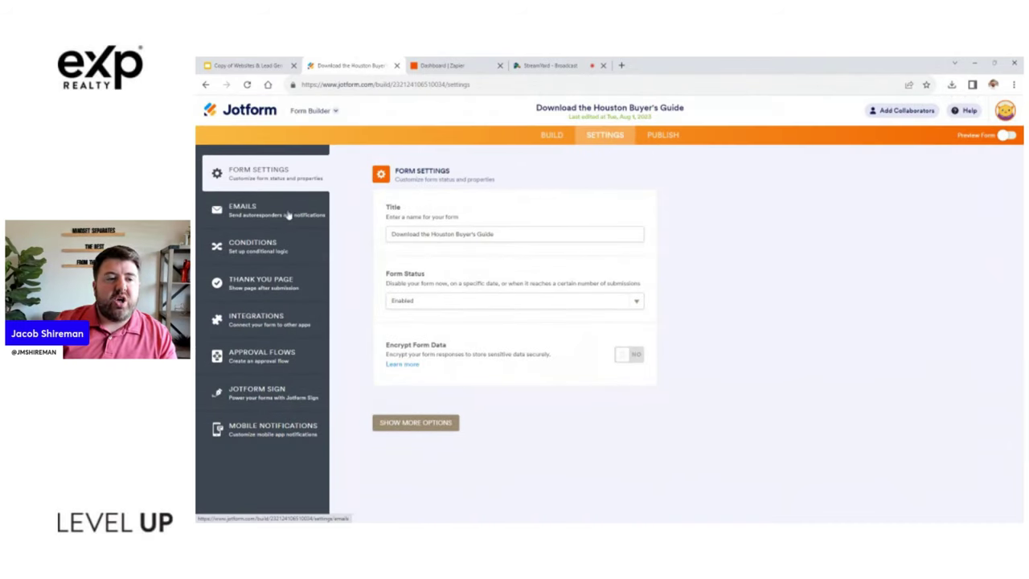
click(286, 217)
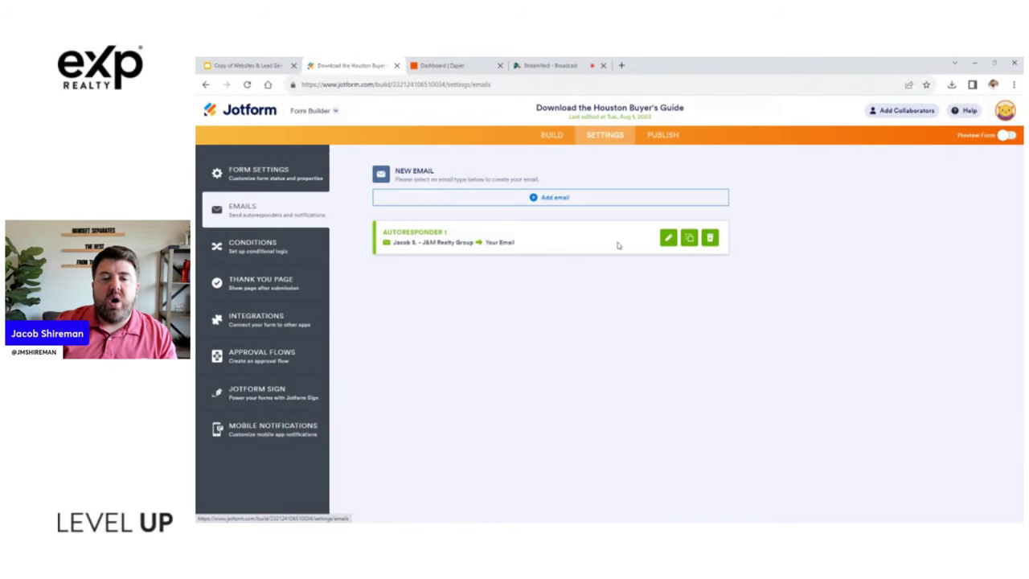
click(443, 239)
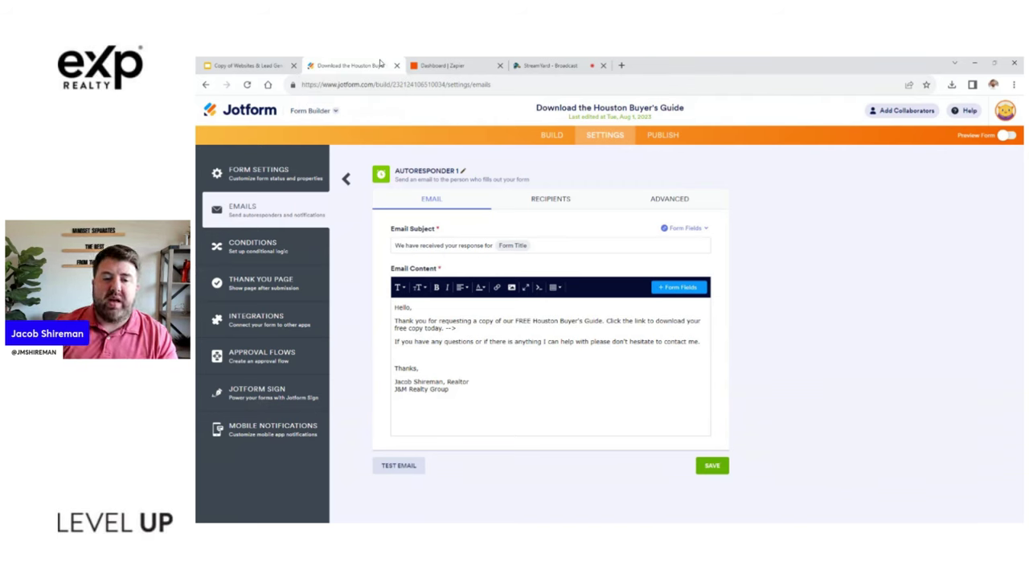
click(474, 329)
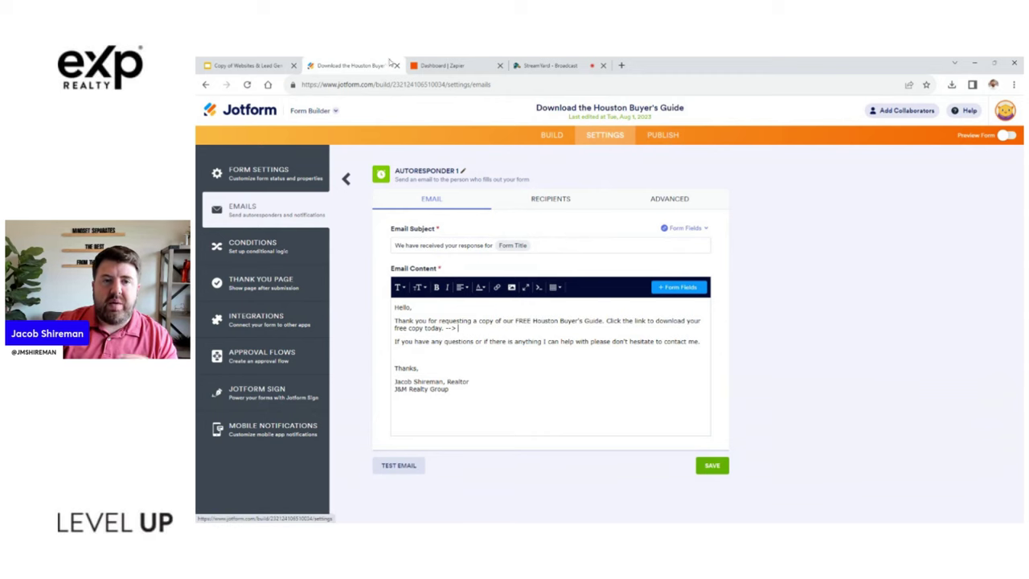
click(438, 65)
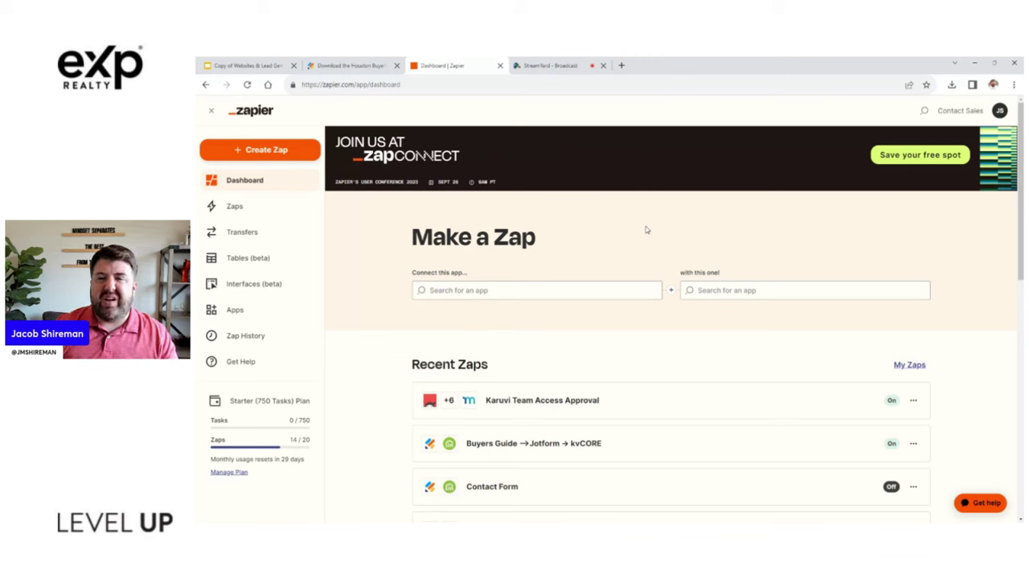
scroll(646, 231, down, 2)
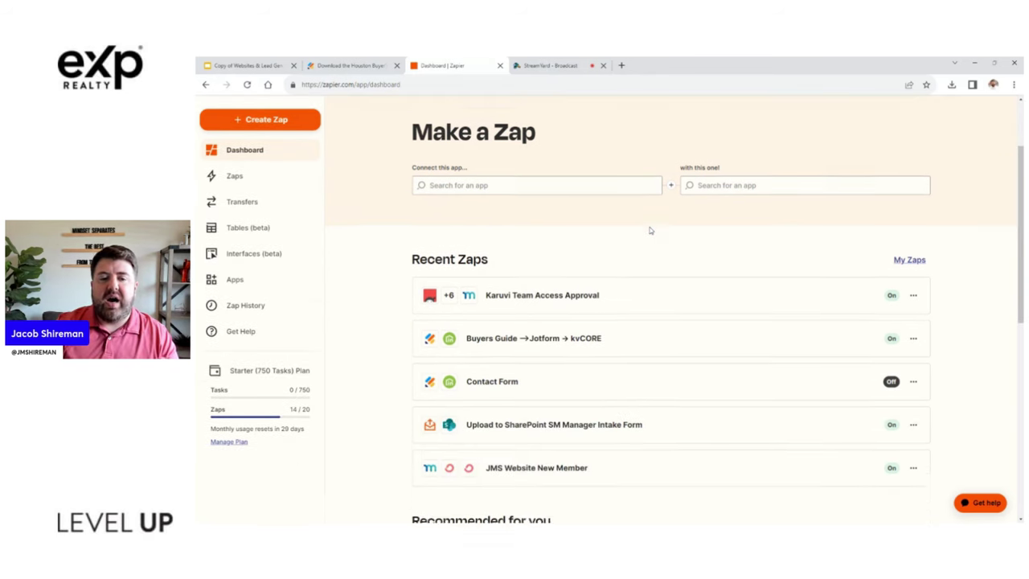
scroll(650, 230, up, 1)
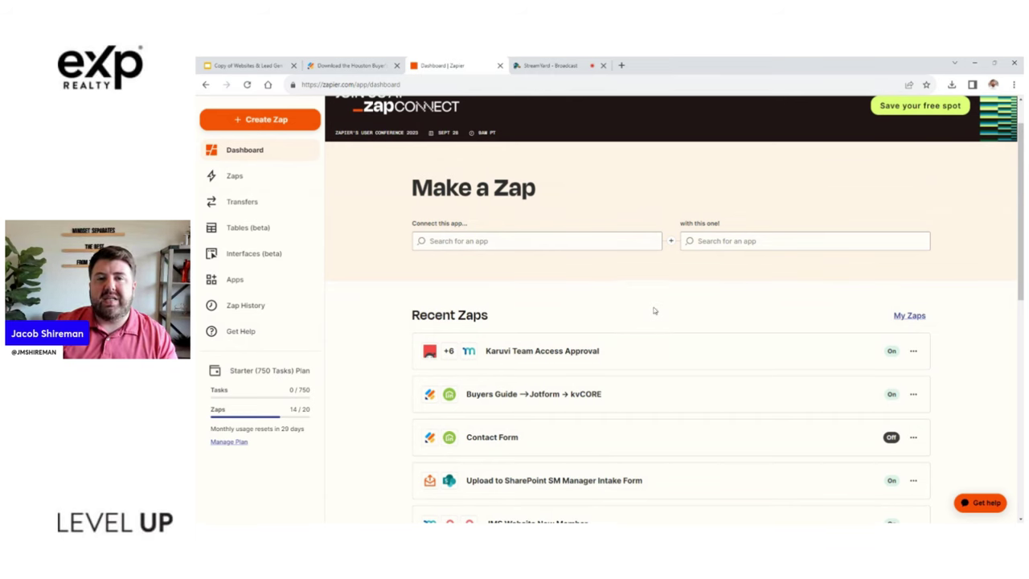
scroll(322, 398, down, 2)
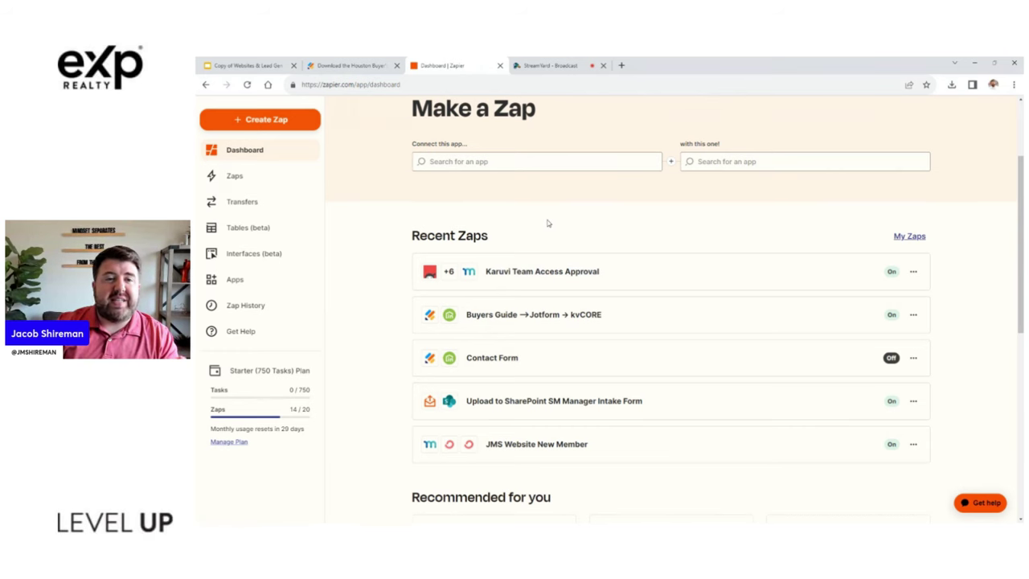
scroll(379, 212, up, 1)
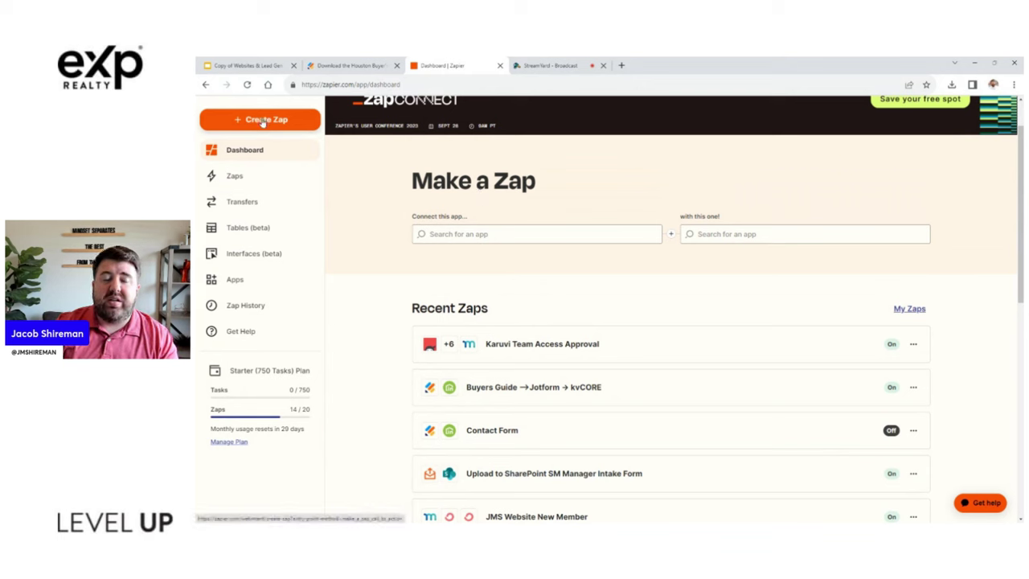
In Make a Zap, choose Jotform as the trigger app and kvCORE as the action app.
click(533, 231)
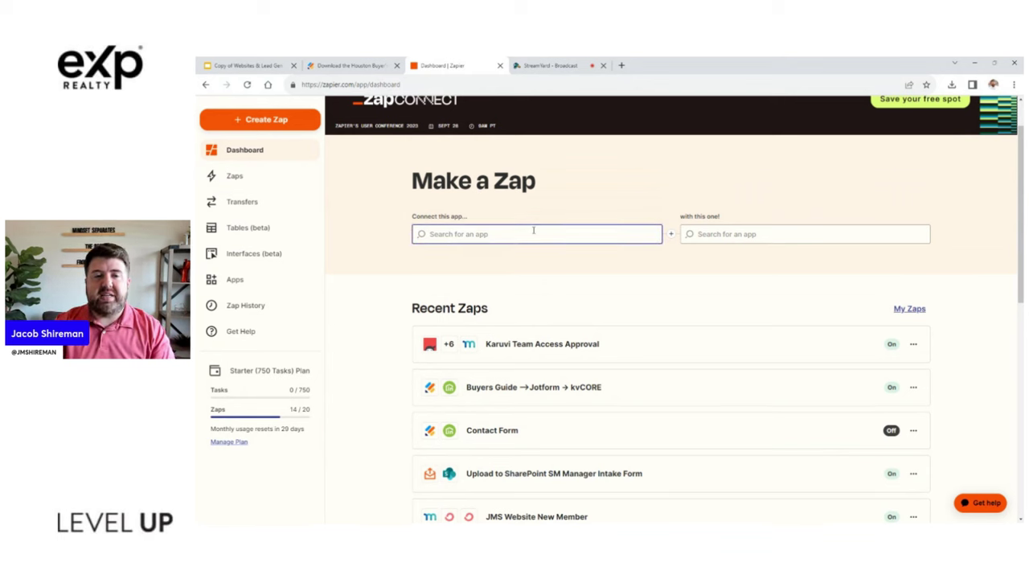
text(jotform)
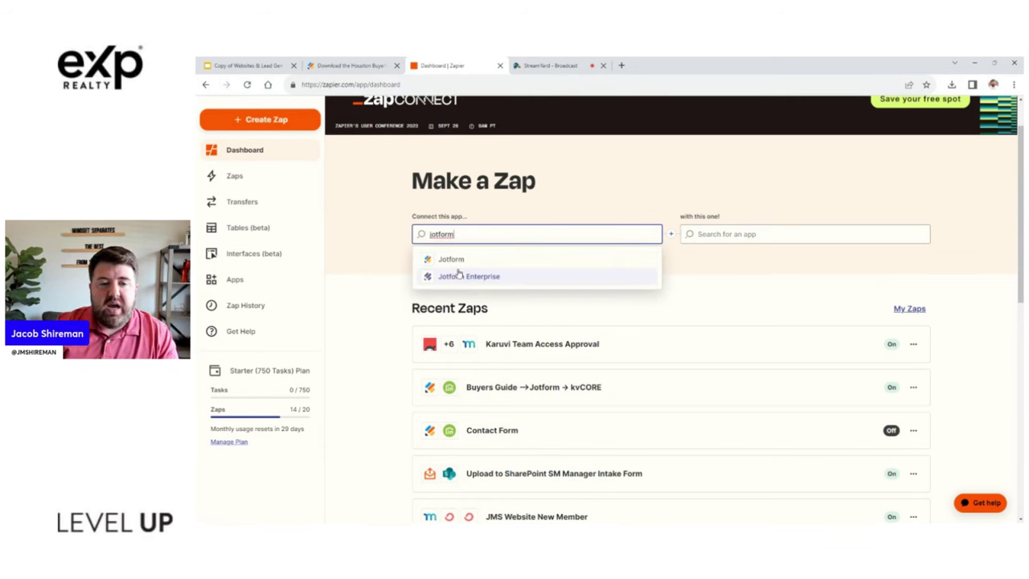
click(587, 259)
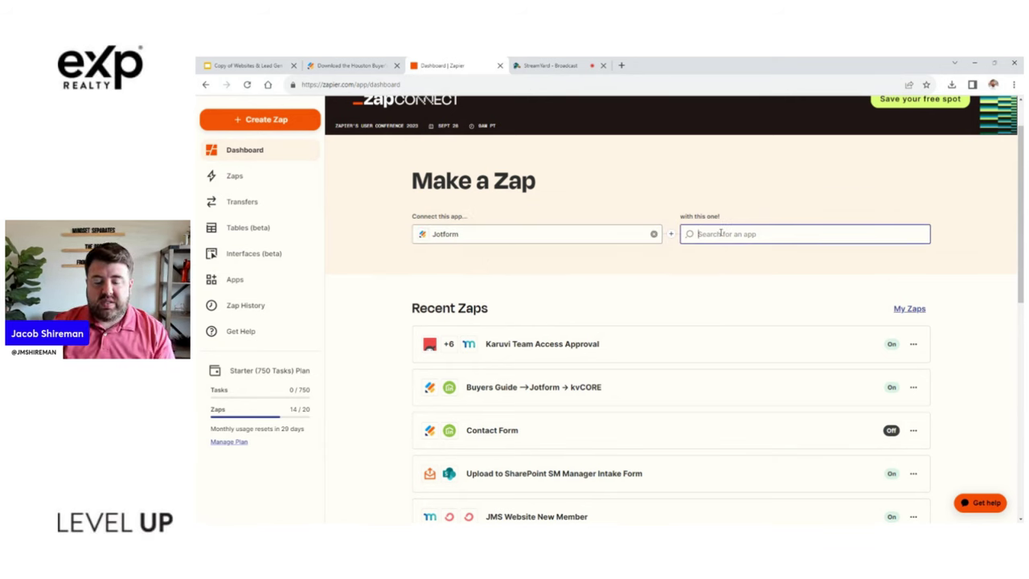
text(kvcore)
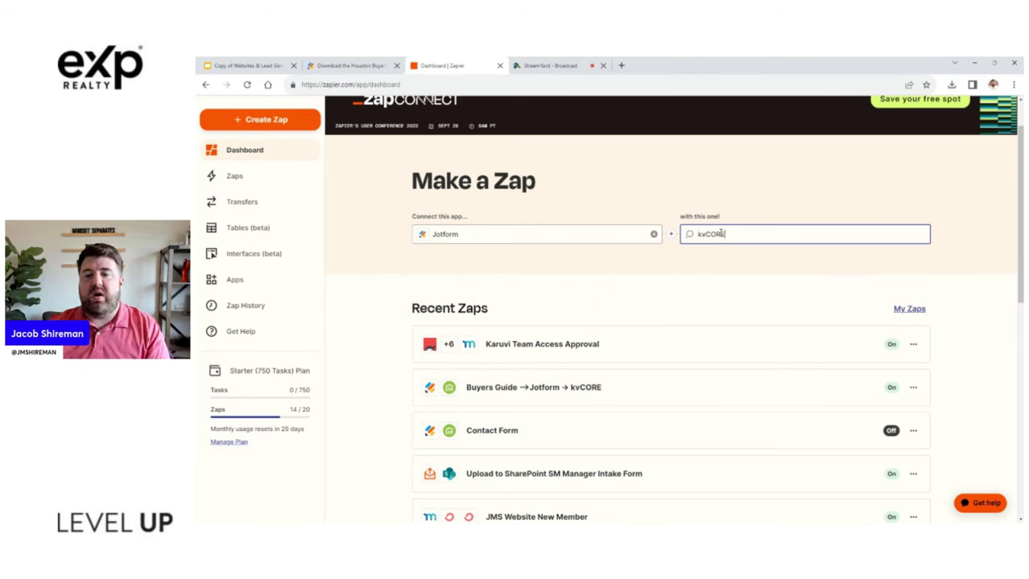
click(710, 262)
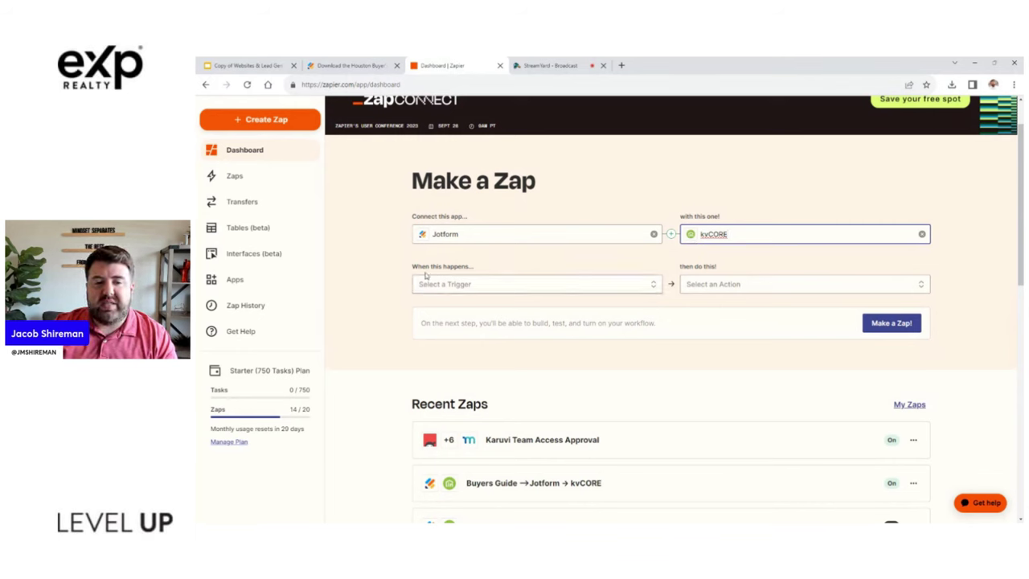
Set the trigger to New Submission and the action to Create Contact (Post), then open the editor.
click(455, 285)
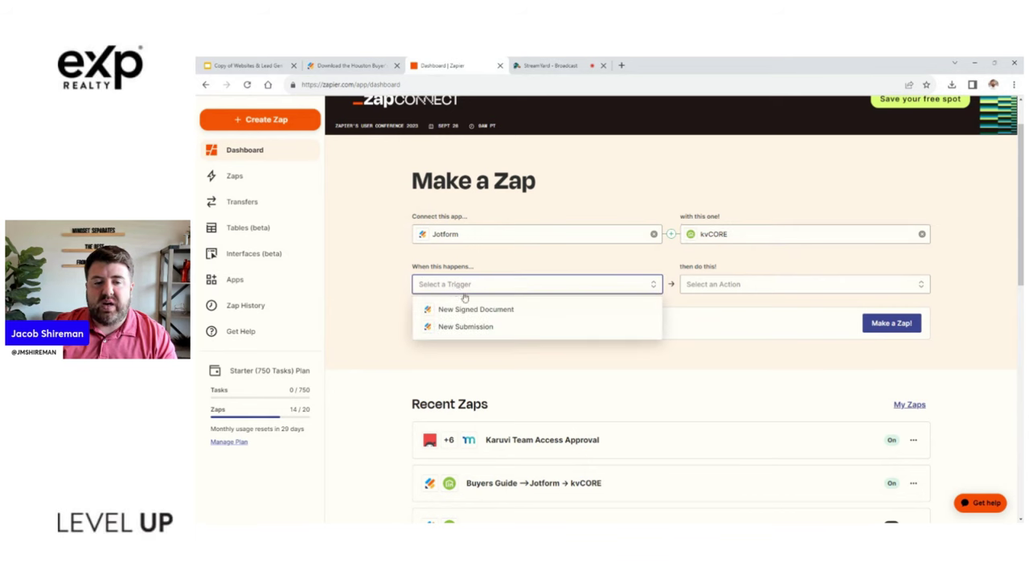
click(474, 327)
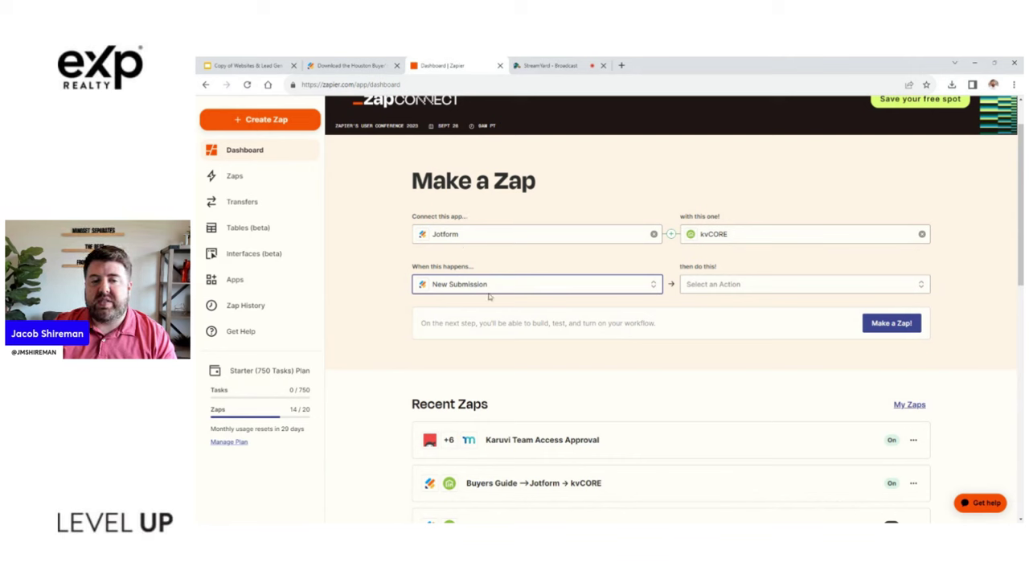
click(723, 289)
click(734, 310)
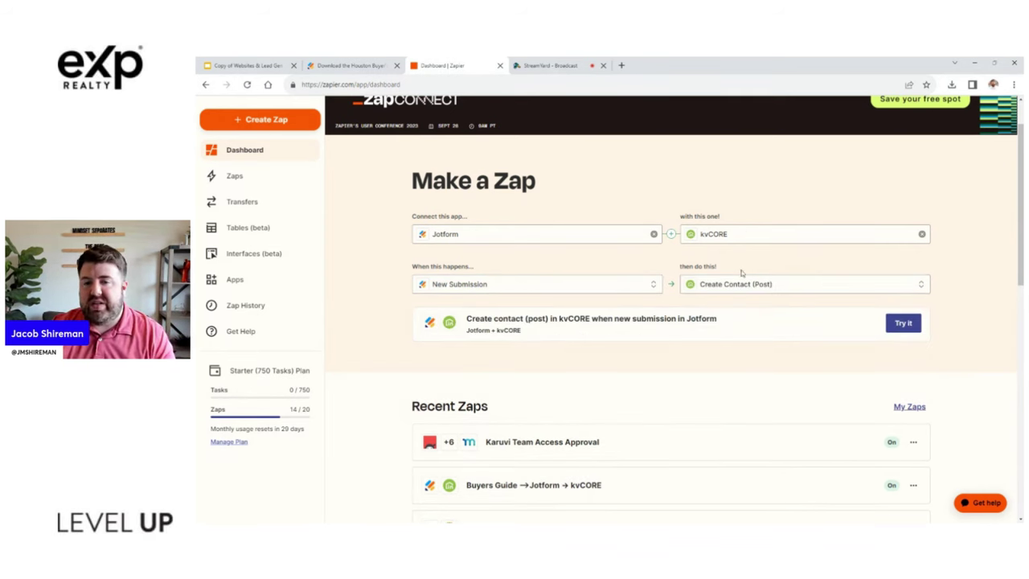
click(903, 322)
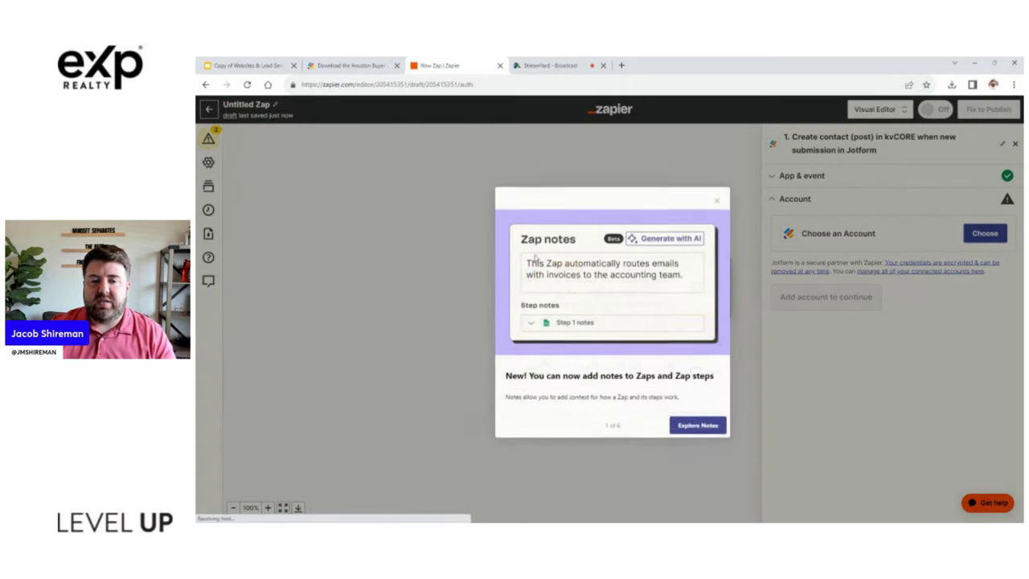
Dismiss the zap notes notice and connect the Jotform account to the trigger step.
click(716, 201)
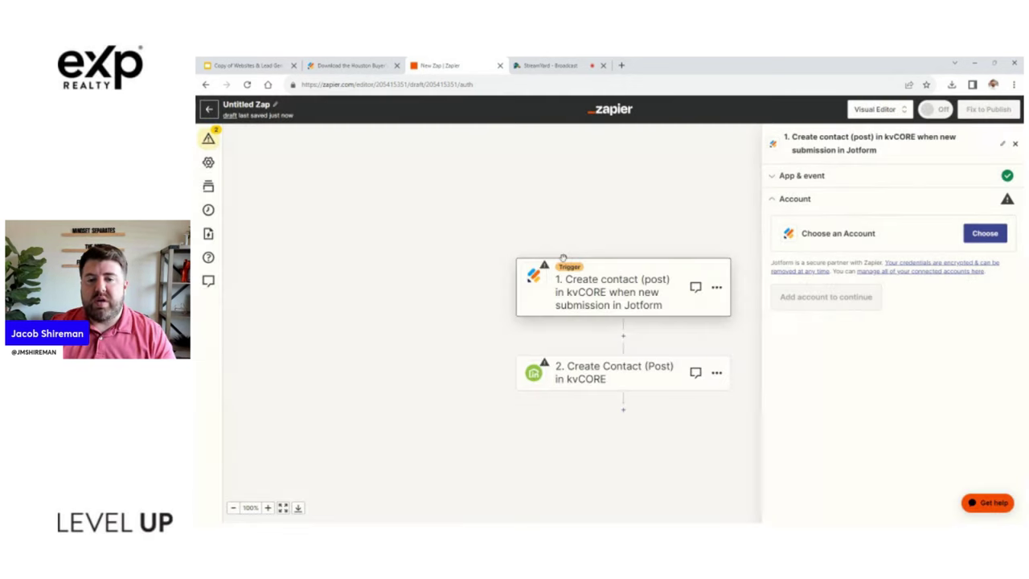
click(601, 291)
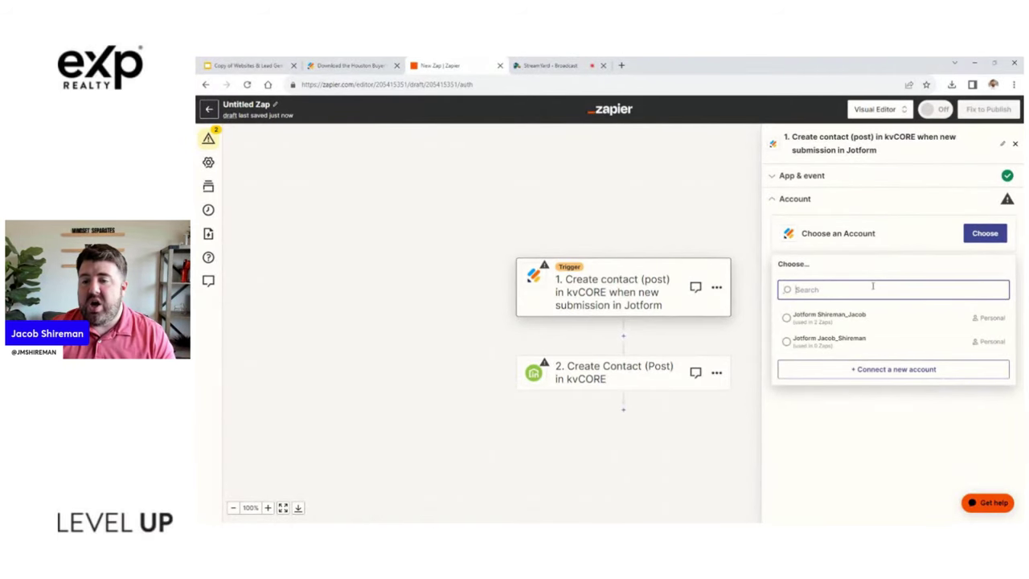
click(790, 322)
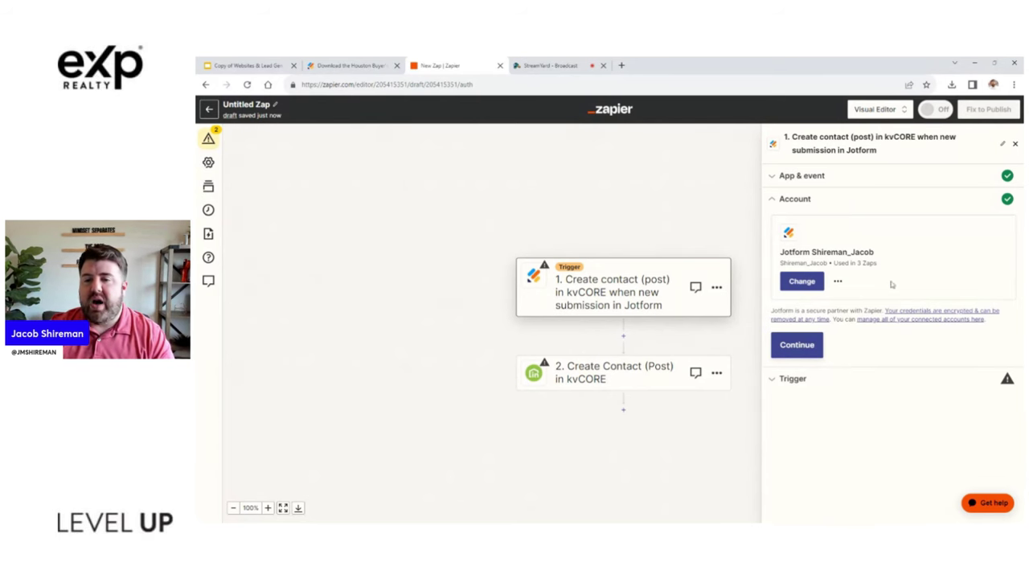
Set the trigger's form to Download the Houston Buyer's Guide.
click(812, 344)
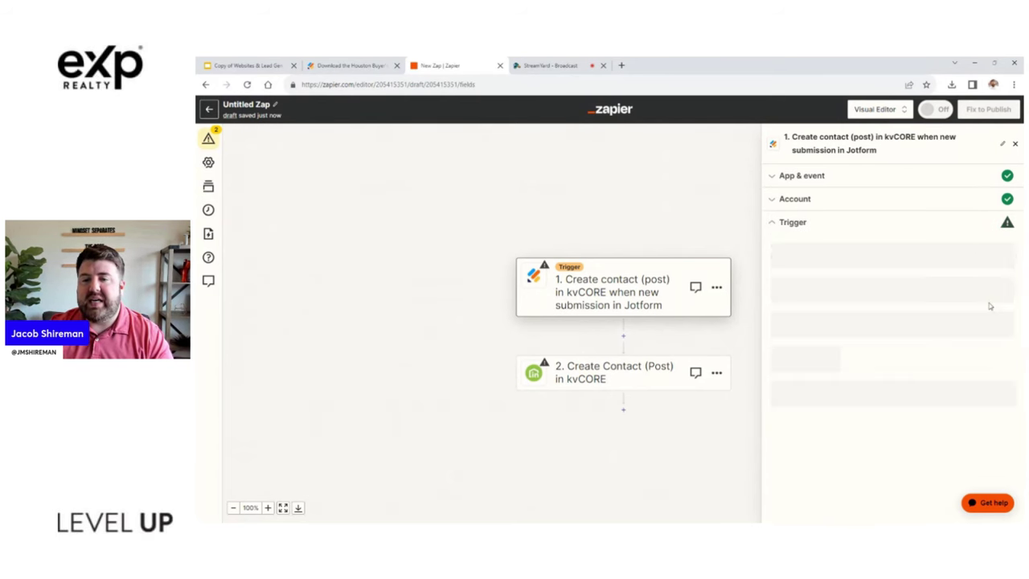
click(812, 265)
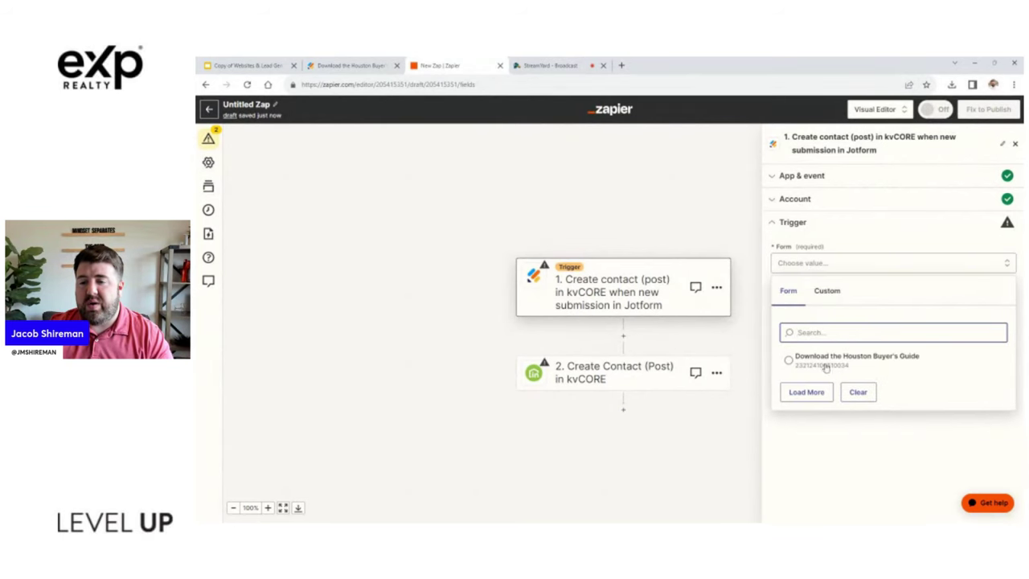
click(823, 362)
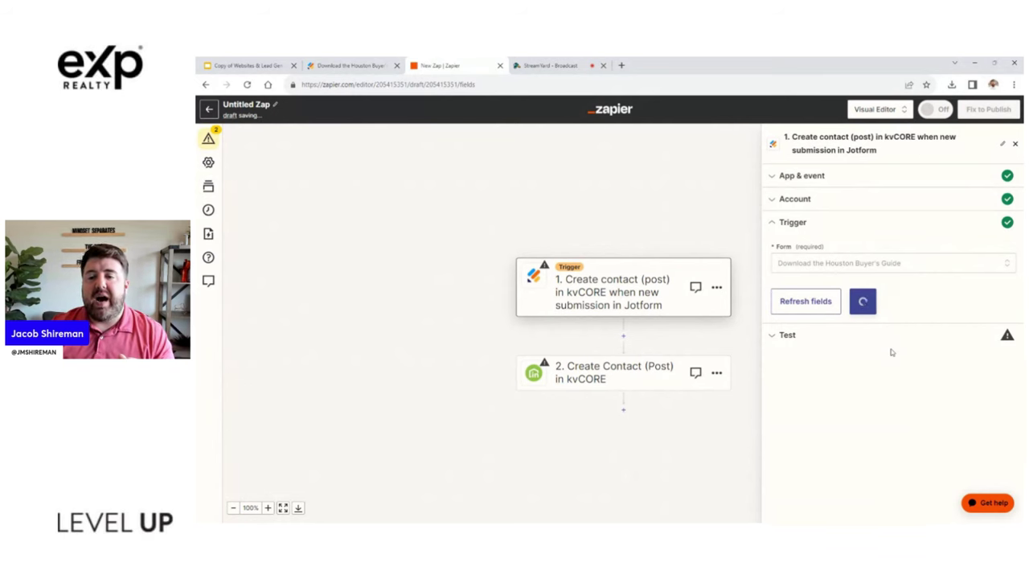
Test the trigger and continue with the fetched sample submission.
click(875, 301)
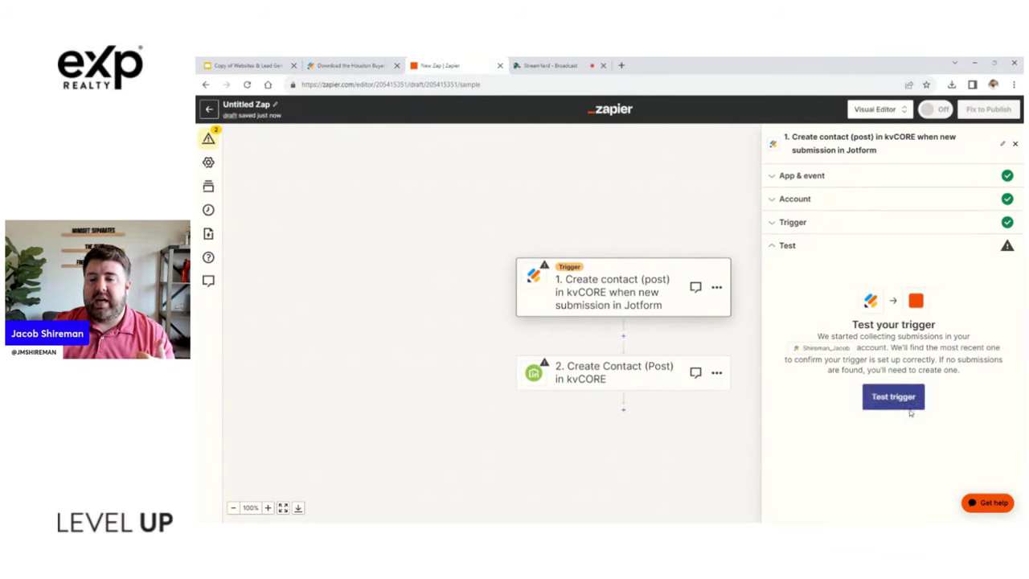
click(884, 395)
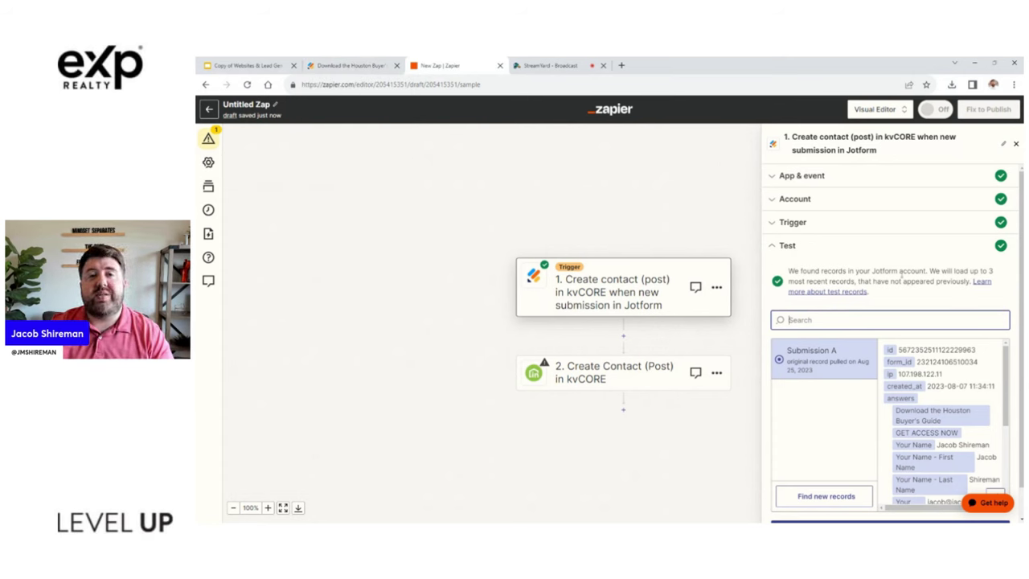
scroll(856, 292, down, 1)
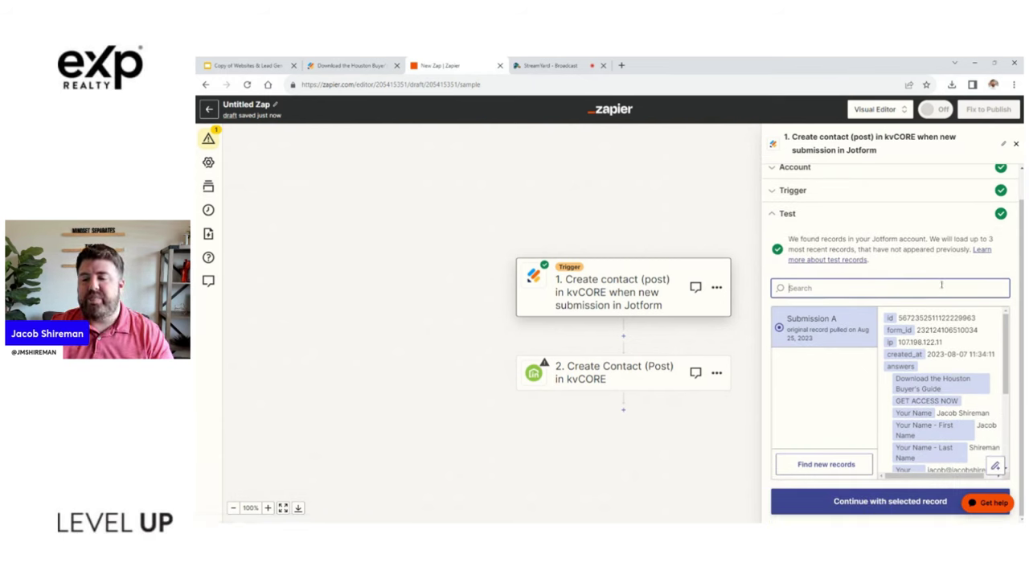
scroll(977, 420, down, 3)
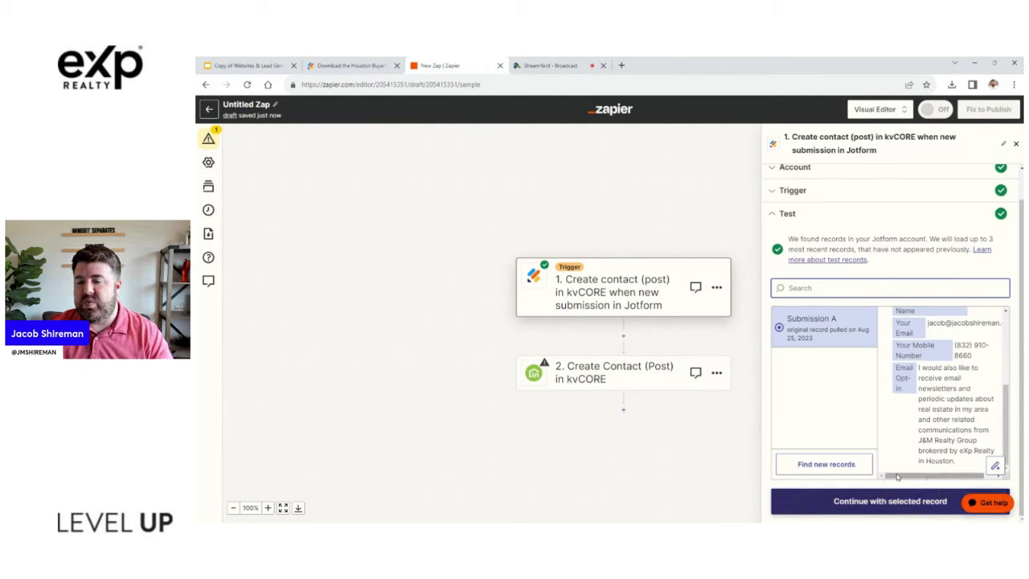
click(914, 501)
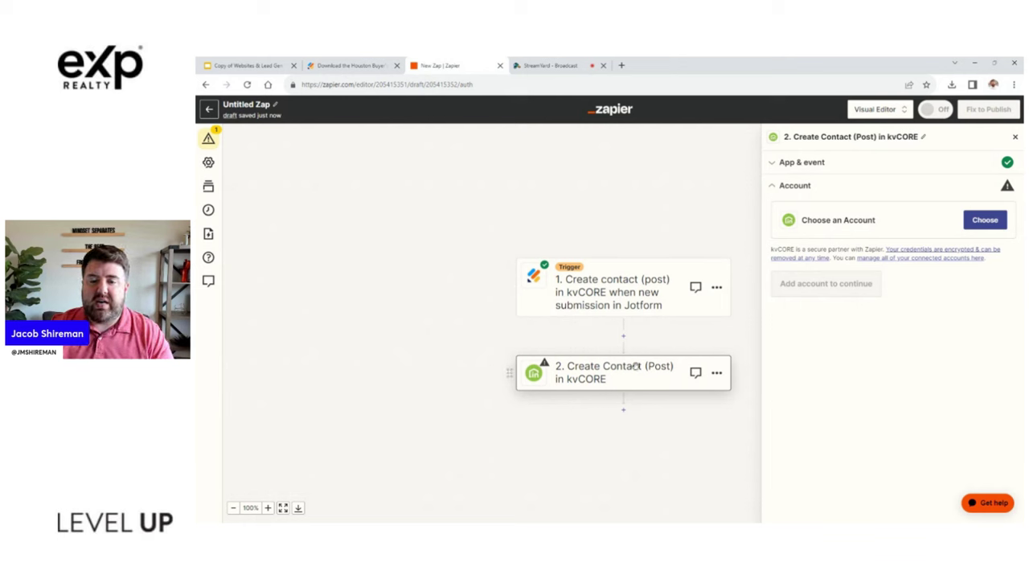
Connect the kvCORE account to the Create Contact action and bring up its contact fields.
click(985, 221)
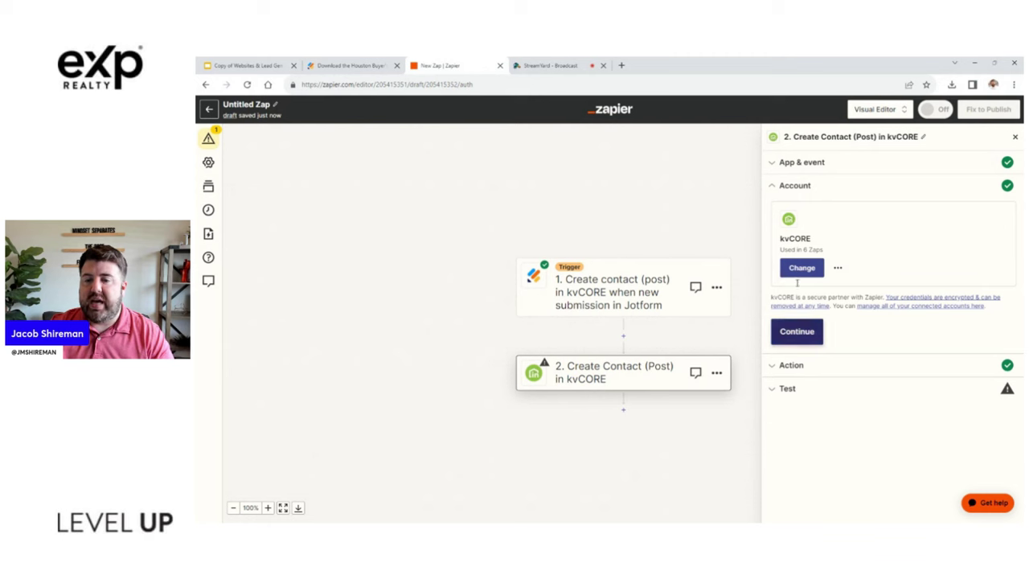
click(802, 269)
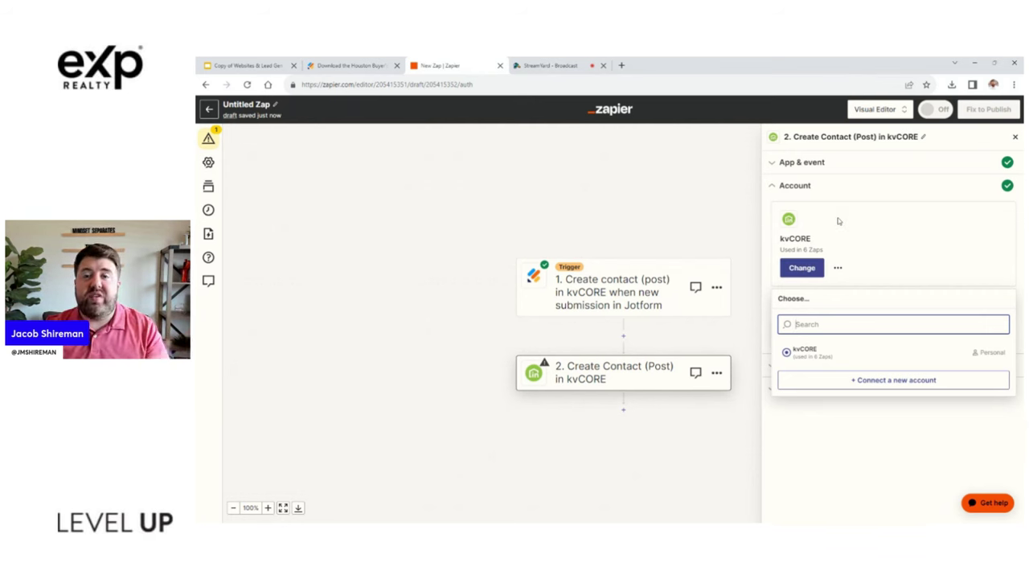
click(889, 384)
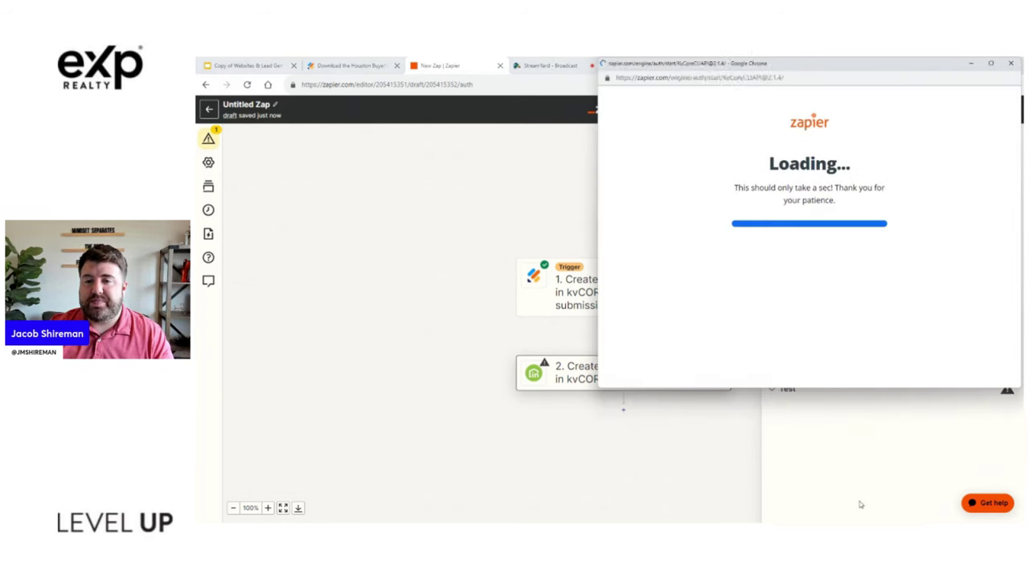
drag(938, 66, 826, 92)
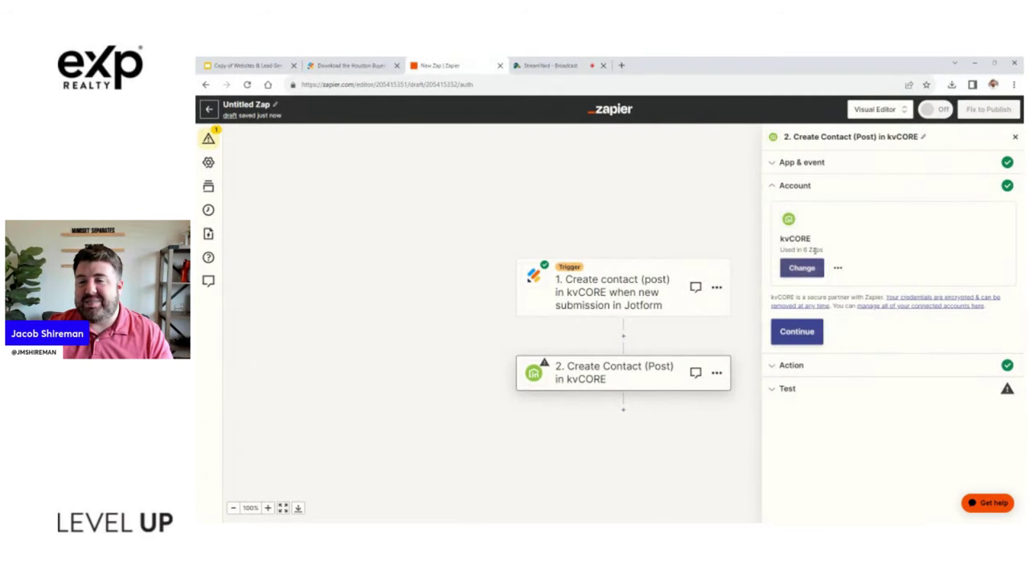
click(798, 333)
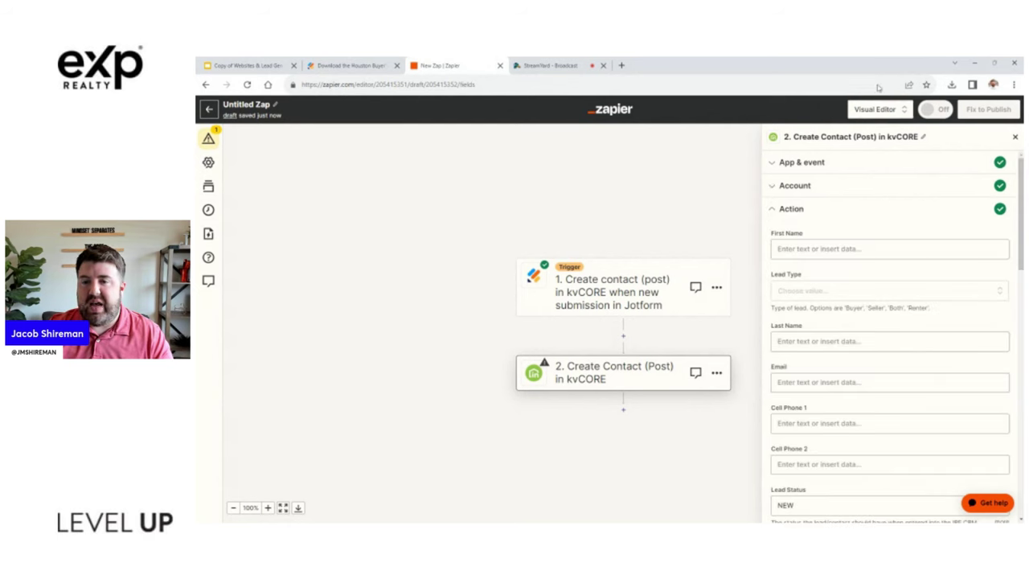
Map kvCORE First Name to the Jotform 'Your Name First Name' answer.
scroll(804, 241, down, 2)
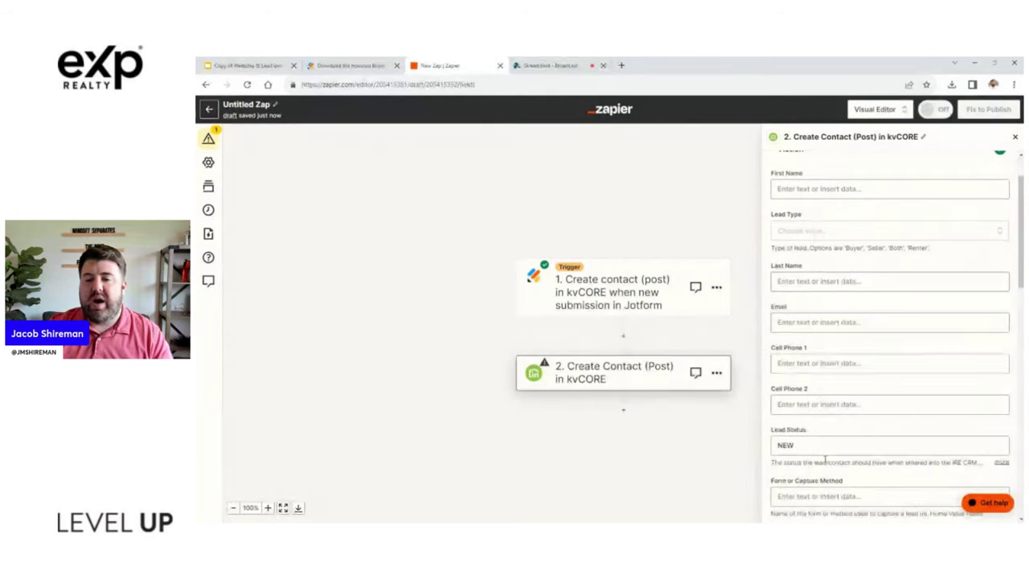
scroll(835, 470, down, 3)
scroll(839, 454, down, 8)
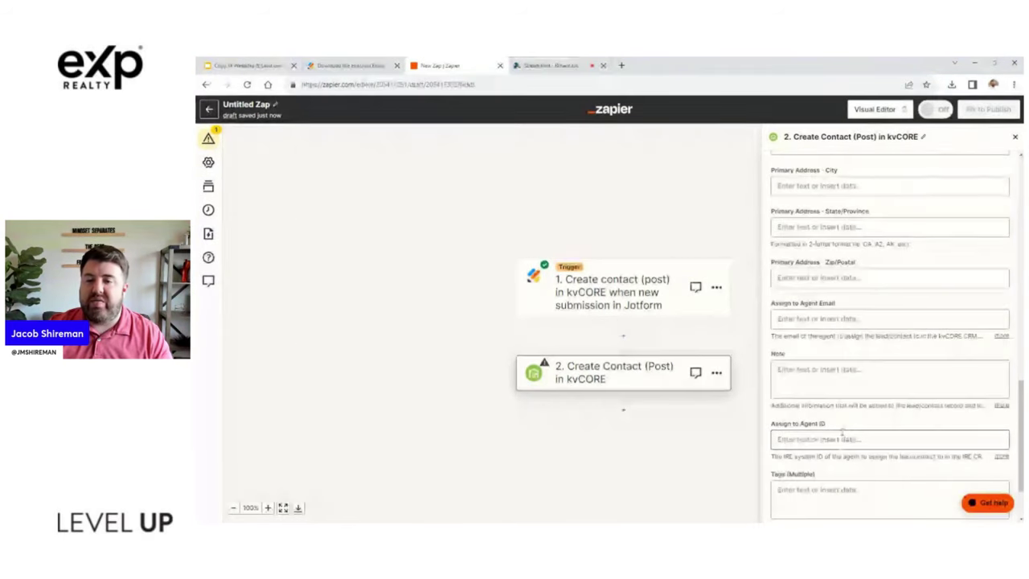
scroll(843, 434, up, 4)
scroll(843, 434, up, 8)
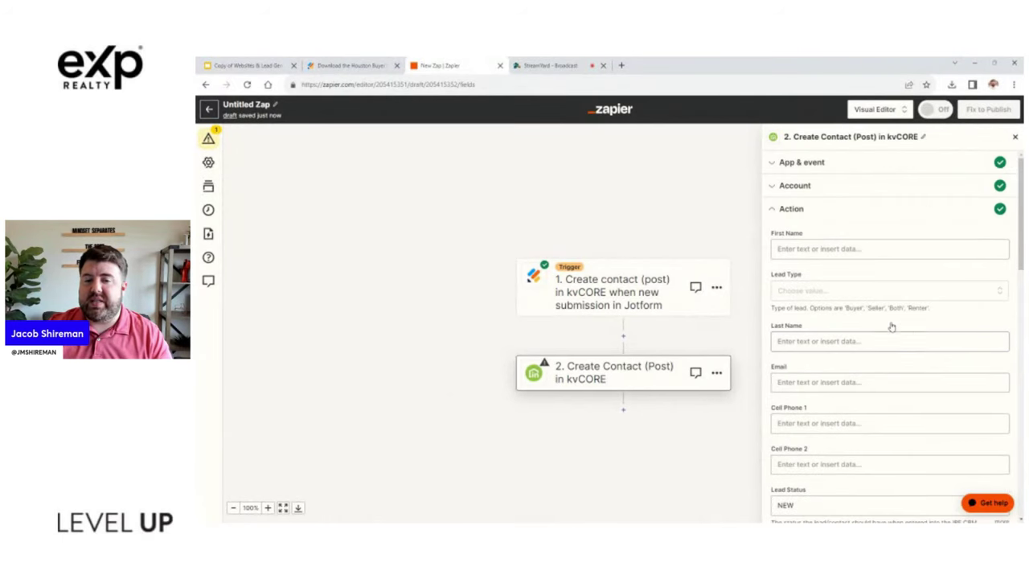
click(788, 248)
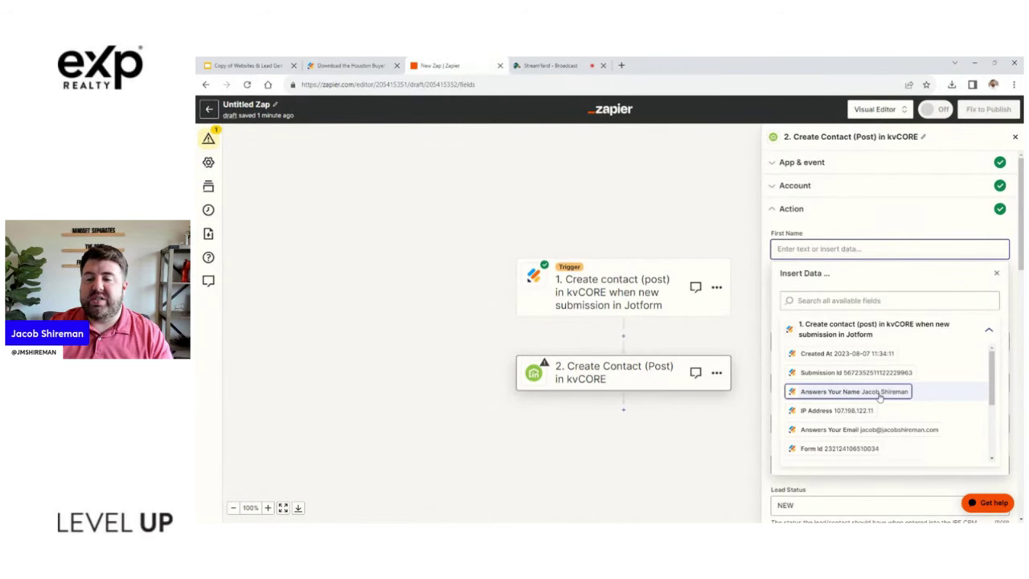
scroll(900, 402, down, 1)
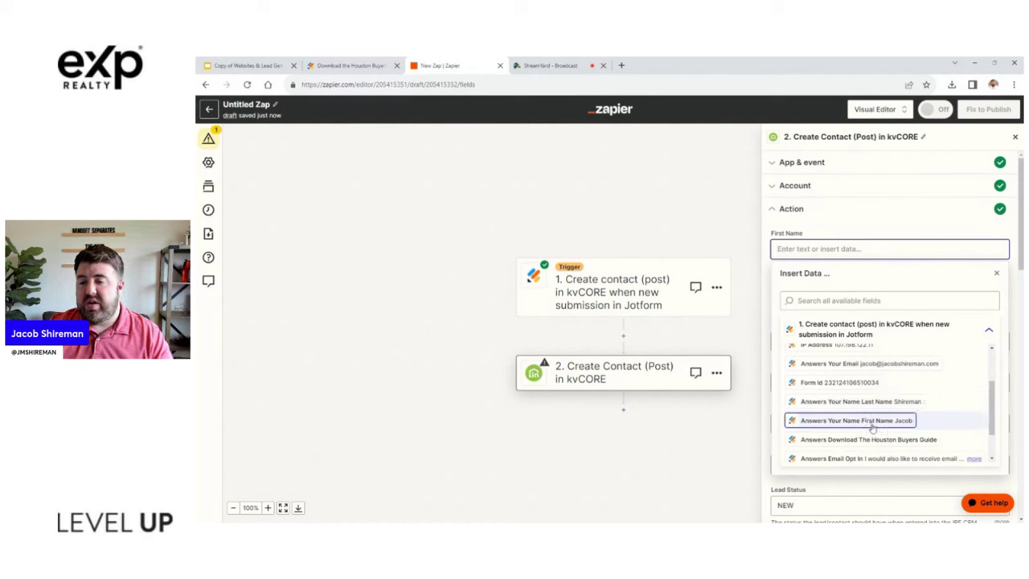
click(887, 423)
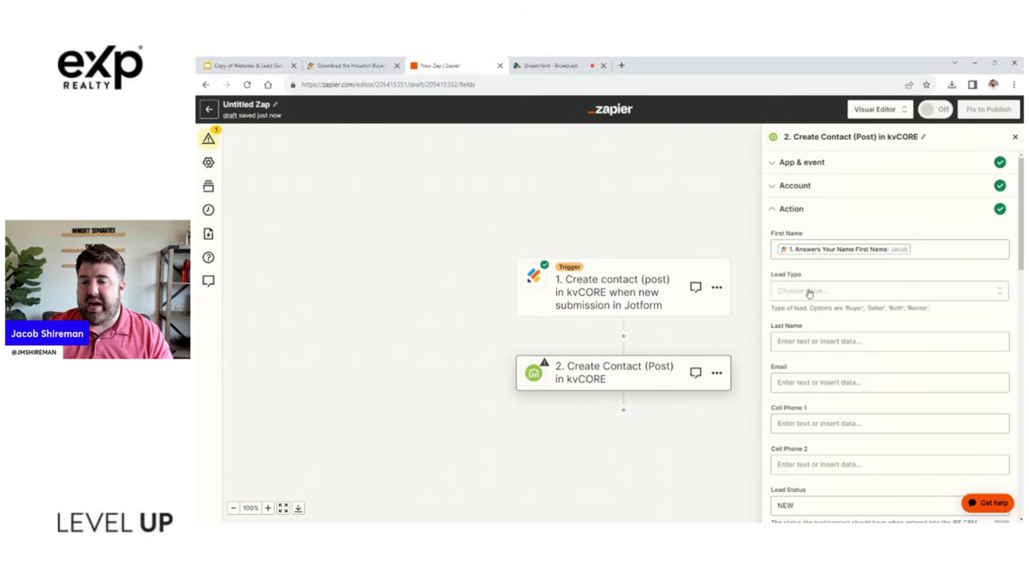
Set Lead Type to Buyer and map Last Name to the form's last-name answer.
click(810, 291)
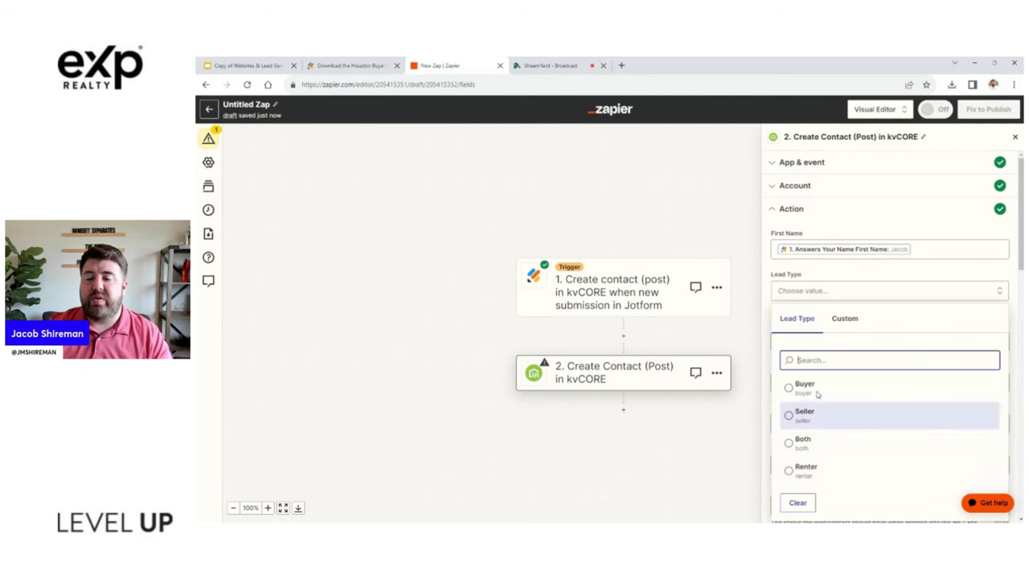
click(816, 390)
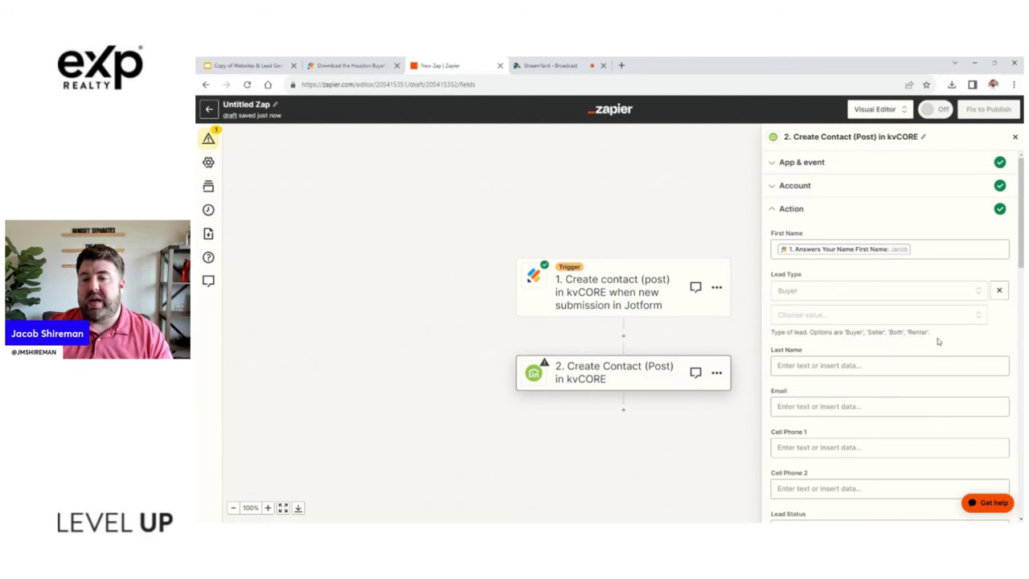
scroll(950, 342, down, 2)
click(867, 267)
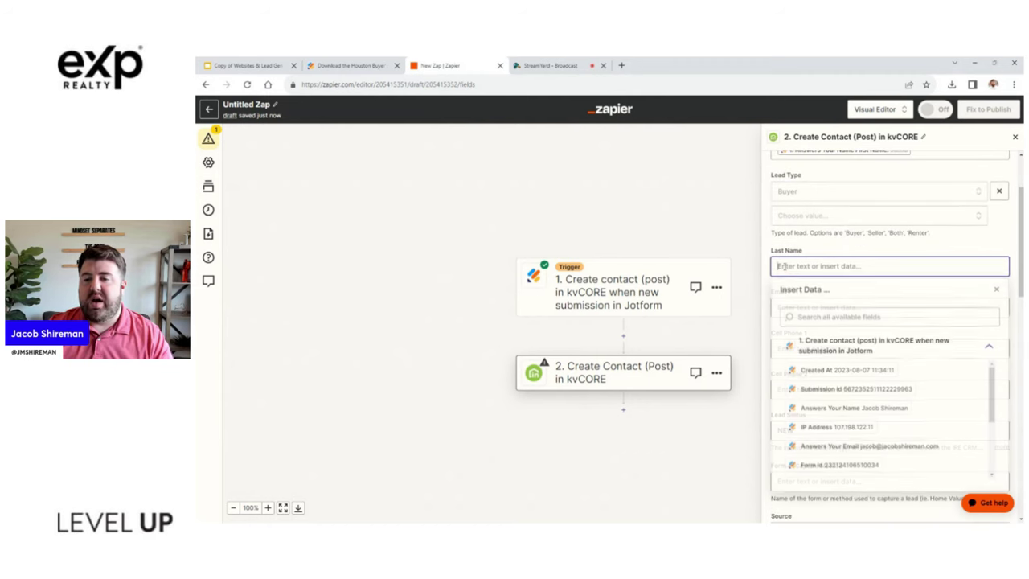
scroll(884, 393, down, 3)
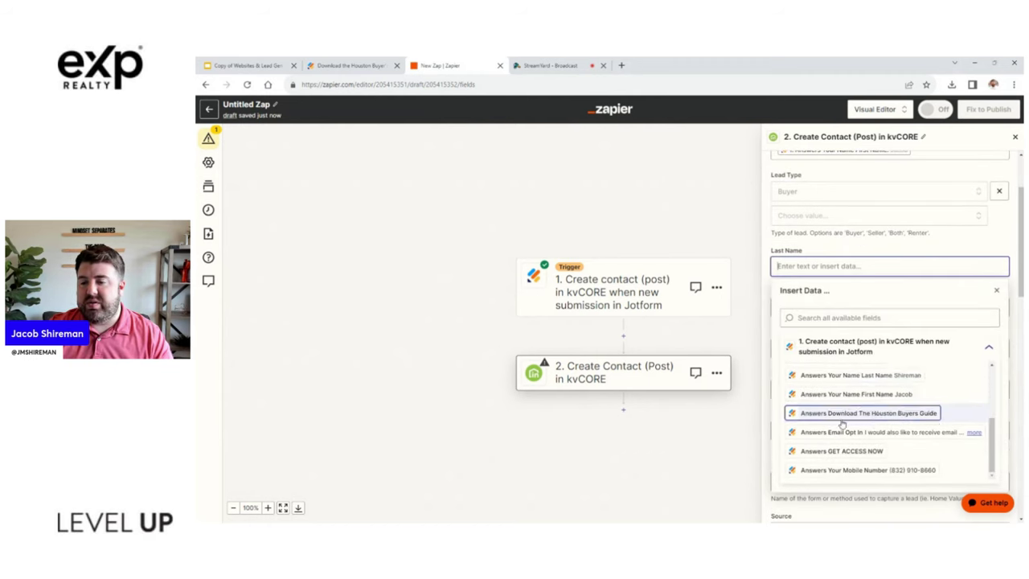
click(901, 378)
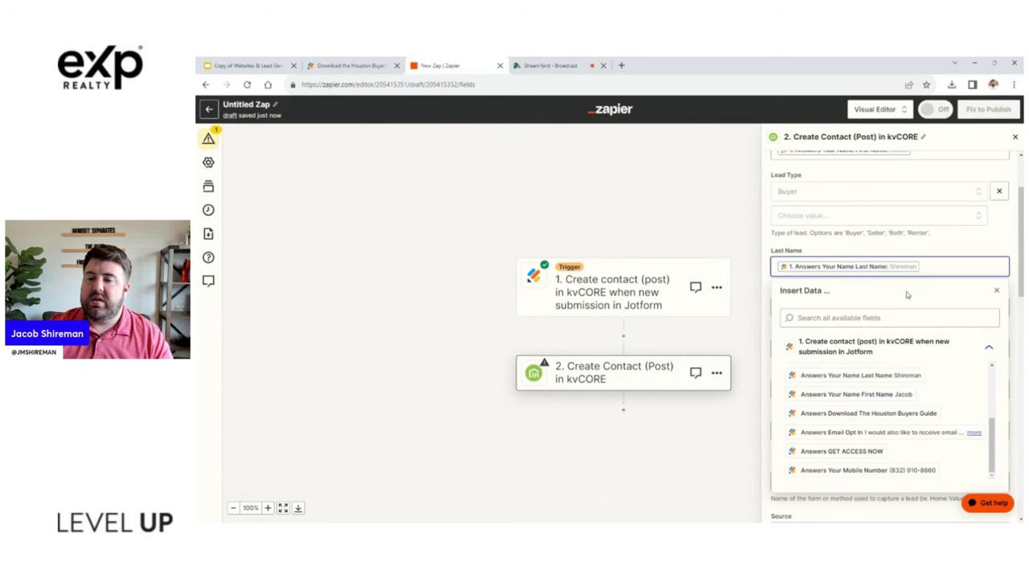
click(965, 252)
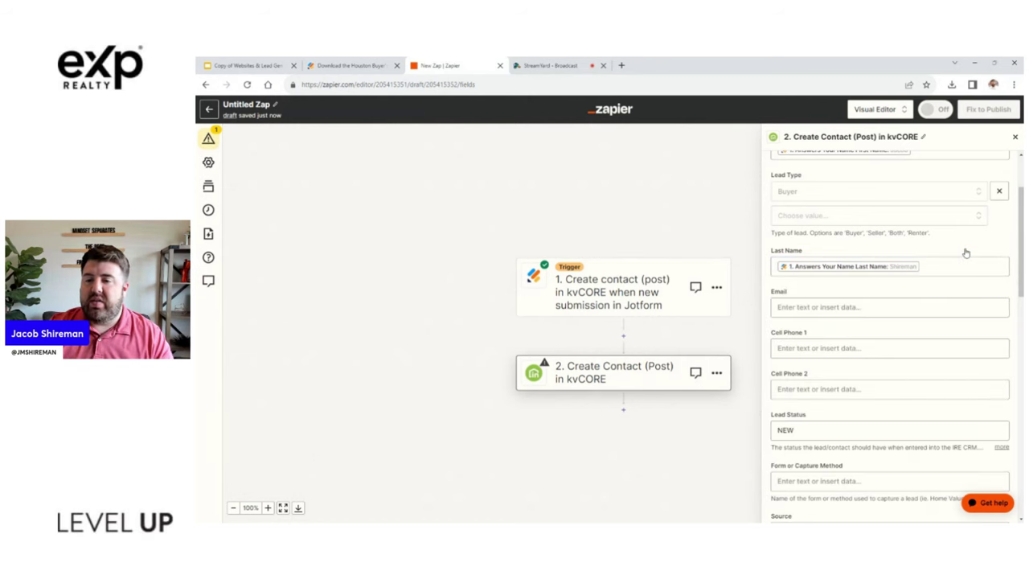
Map Email to the 'Your Email' answer and Cell Phone 1 to 'Your Mobile Number'.
click(790, 307)
scroll(864, 450, down, 2)
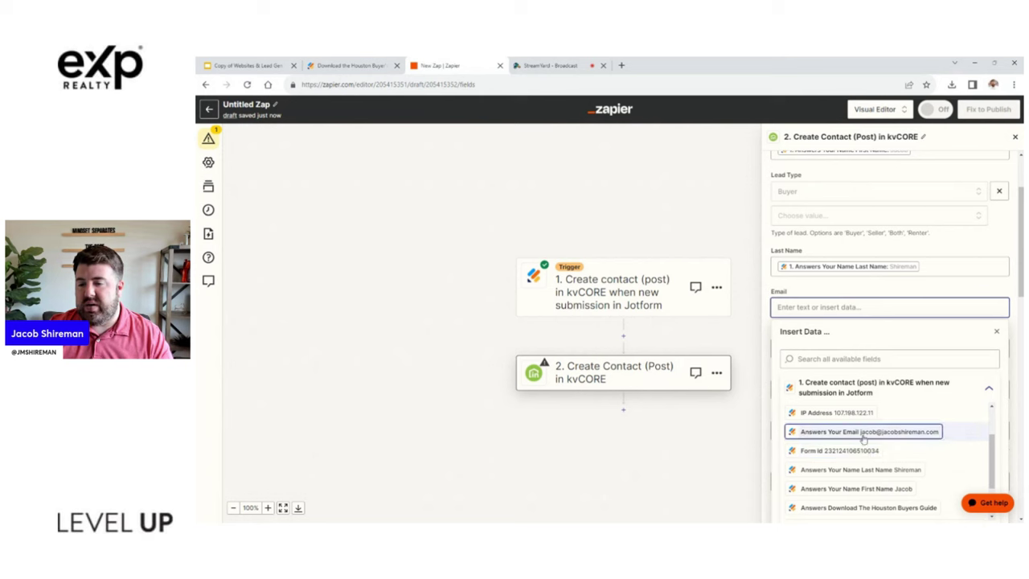
click(864, 435)
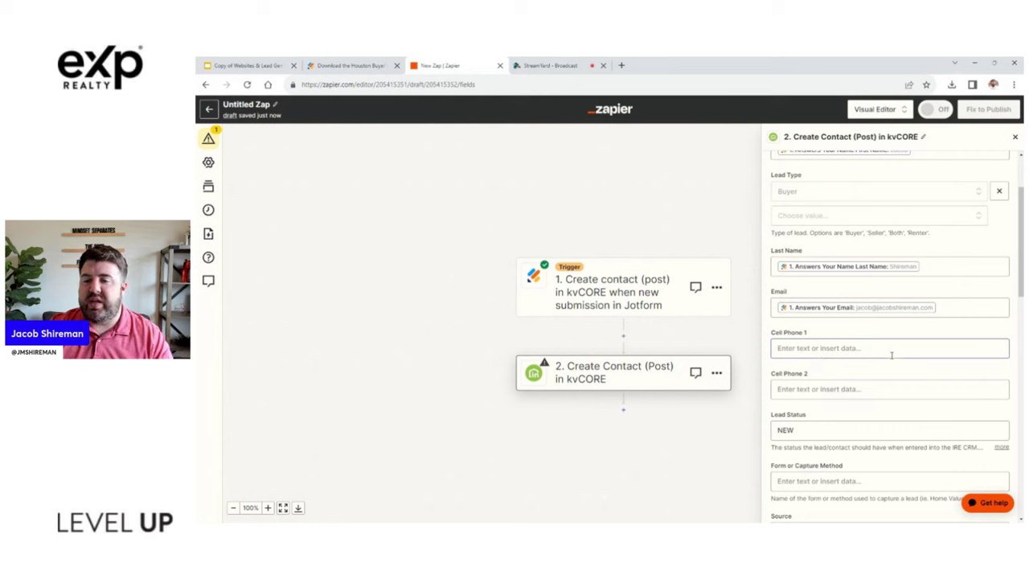
scroll(891, 354, down, 2)
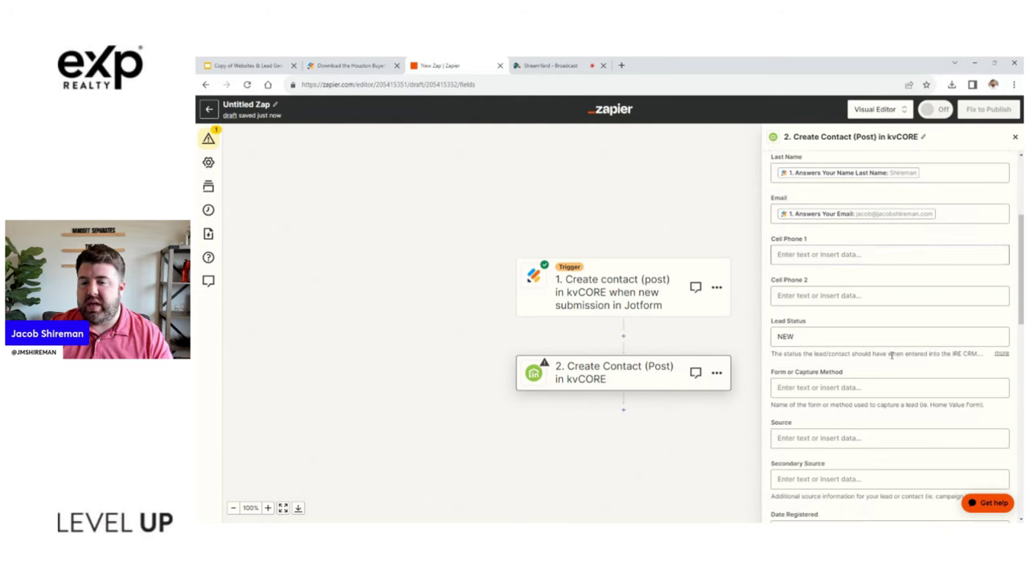
click(807, 253)
scroll(957, 396, down, 3)
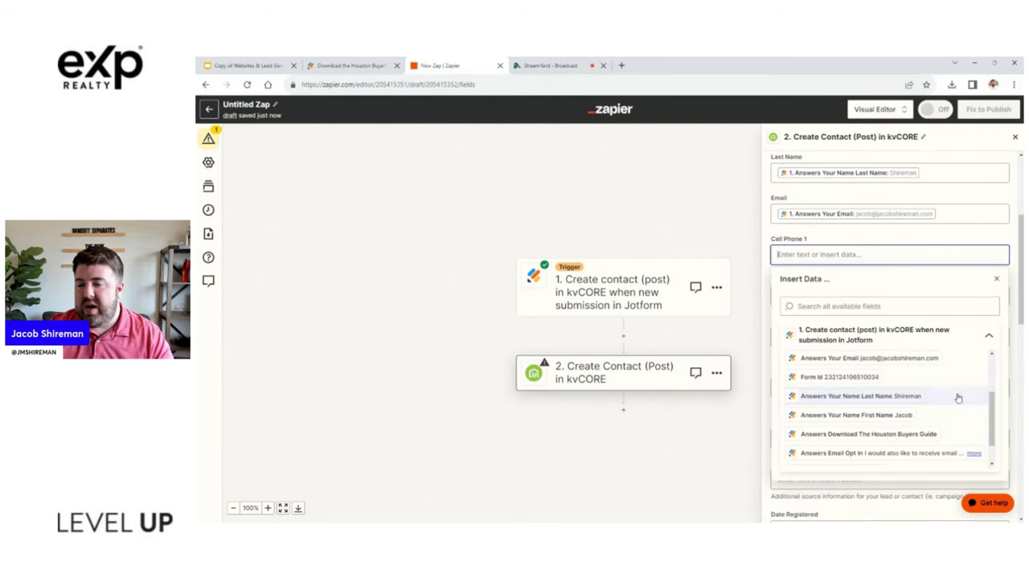
scroll(958, 395, down, 5)
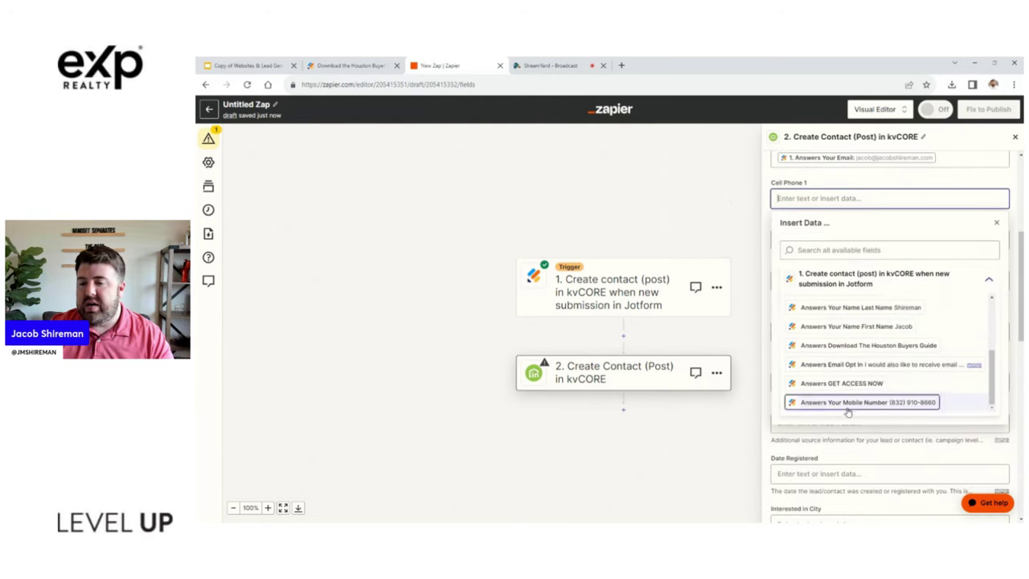
click(846, 406)
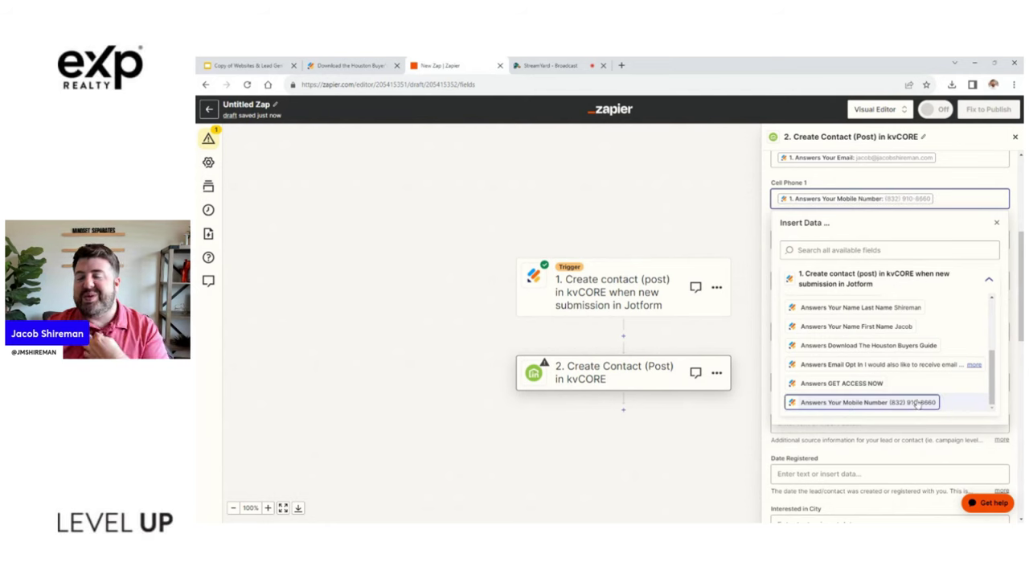
click(986, 176)
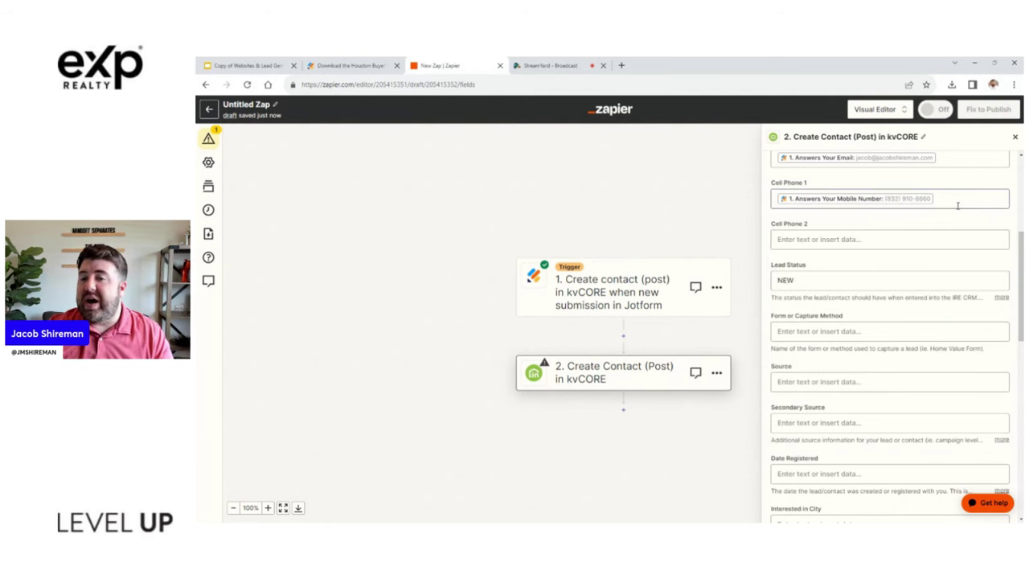
Set Form or Capture Method to 'Buyer's Guide Download Form'.
scroll(891, 232, down, 1)
scroll(826, 249, down, 2)
click(825, 230)
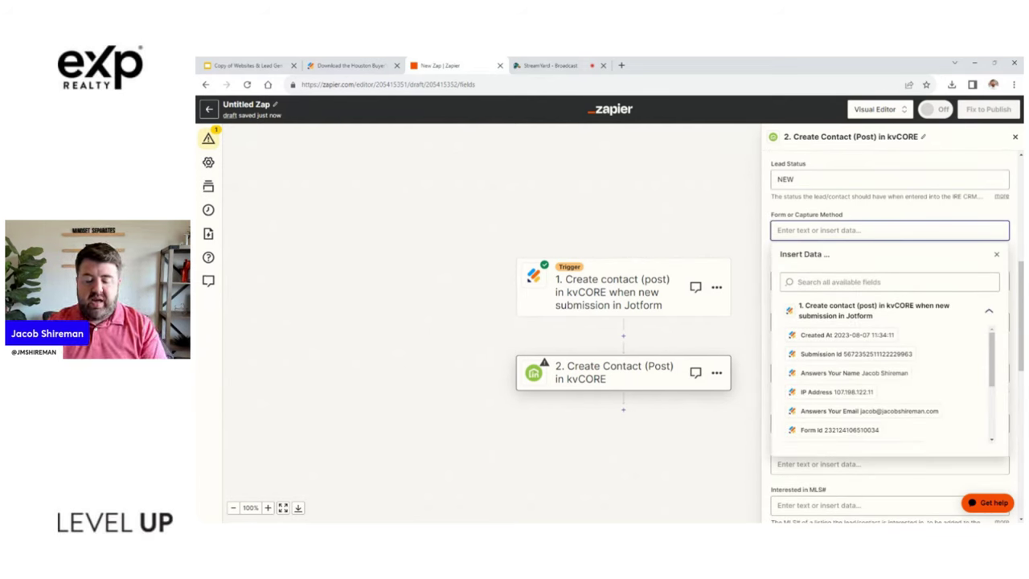
text(Buyer's Guide DOwnl)
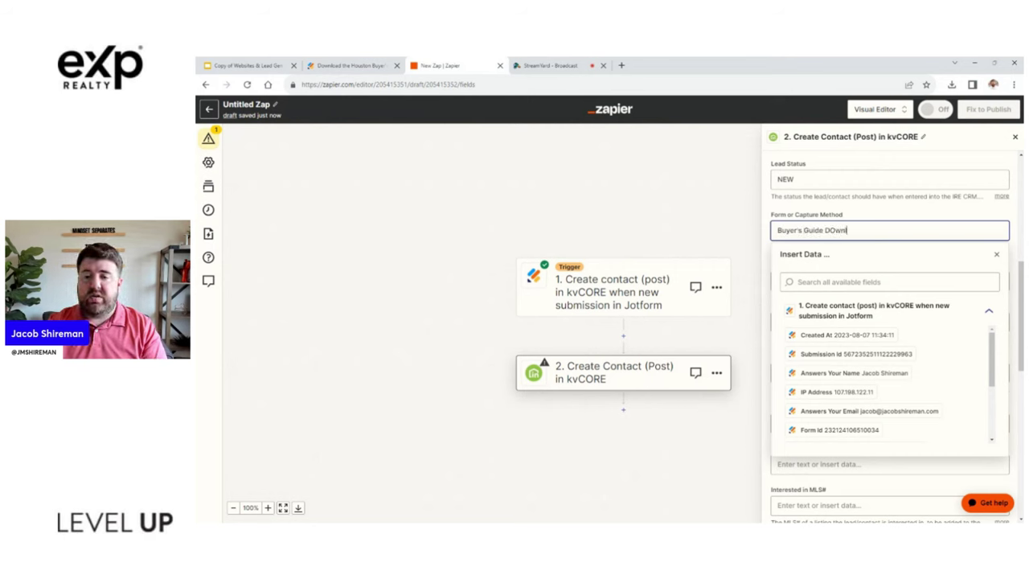
key(BackSpace)
key(BackSpace)
key(BackSpace)
text(ownload Form)
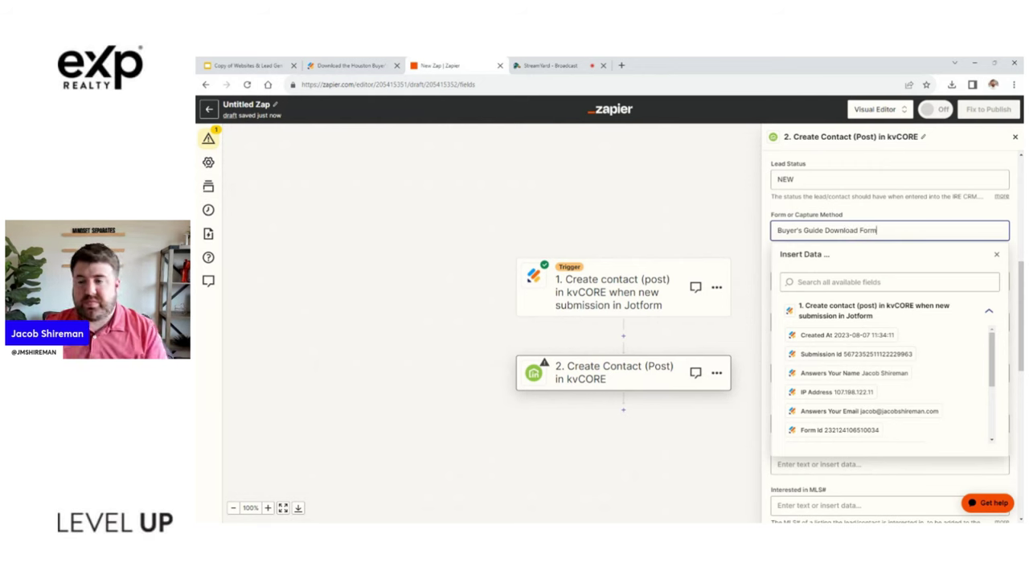
click(897, 215)
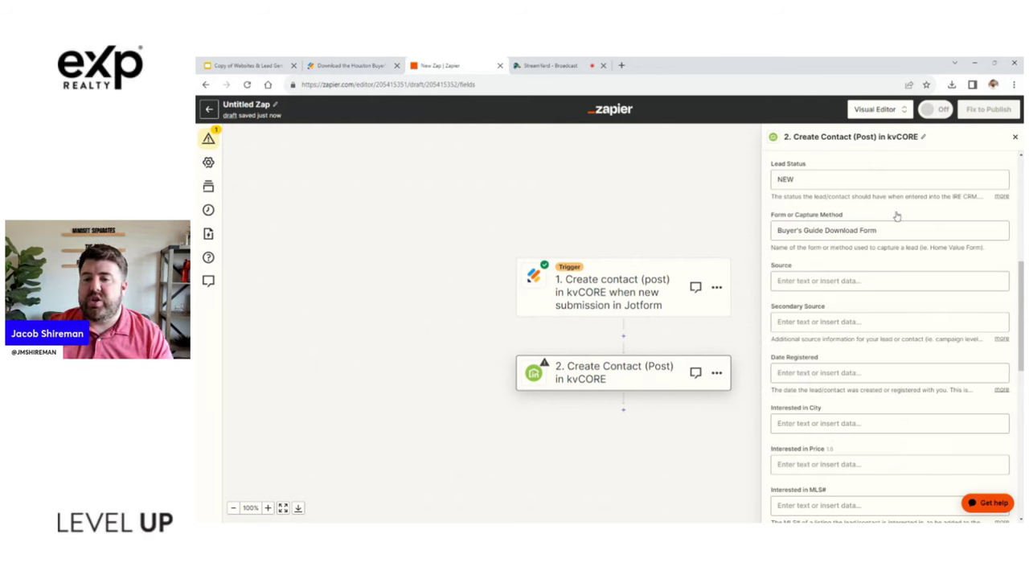
Set Source to jmrealtytx.com and map Date Registered to the submission's Created At.
scroll(892, 210, down, 1)
click(852, 184)
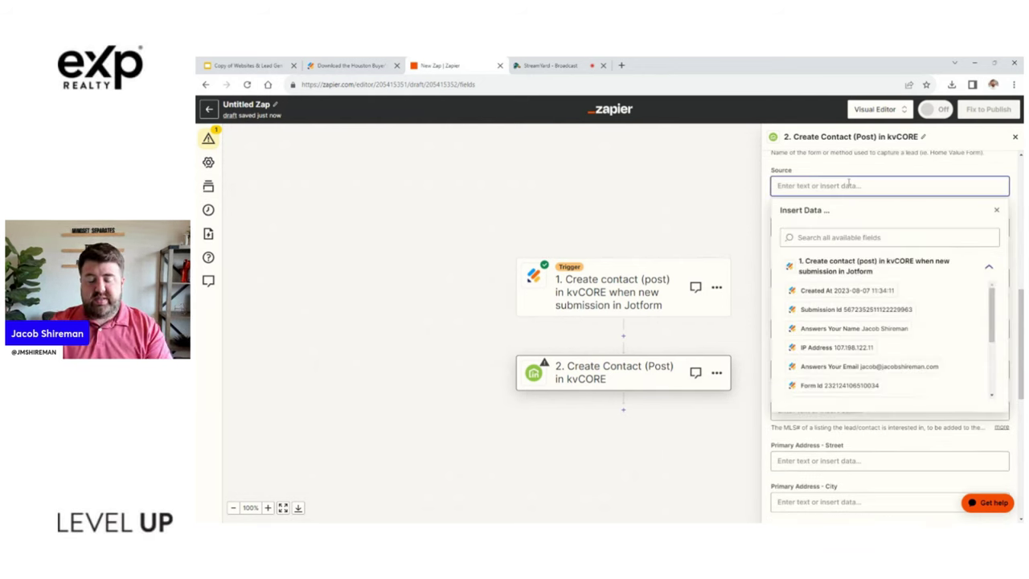
text(jmrealtytx)
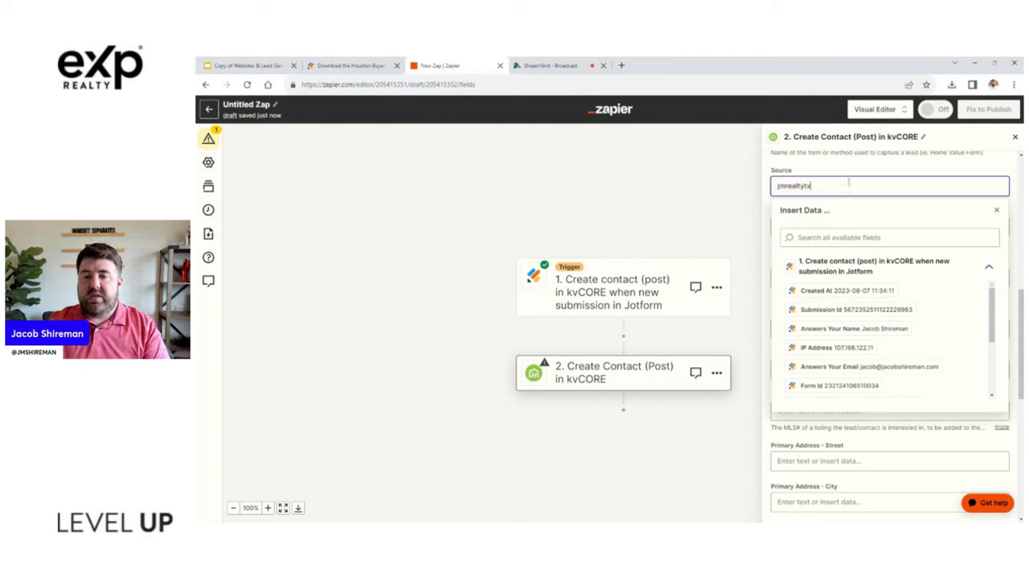
text(.com)
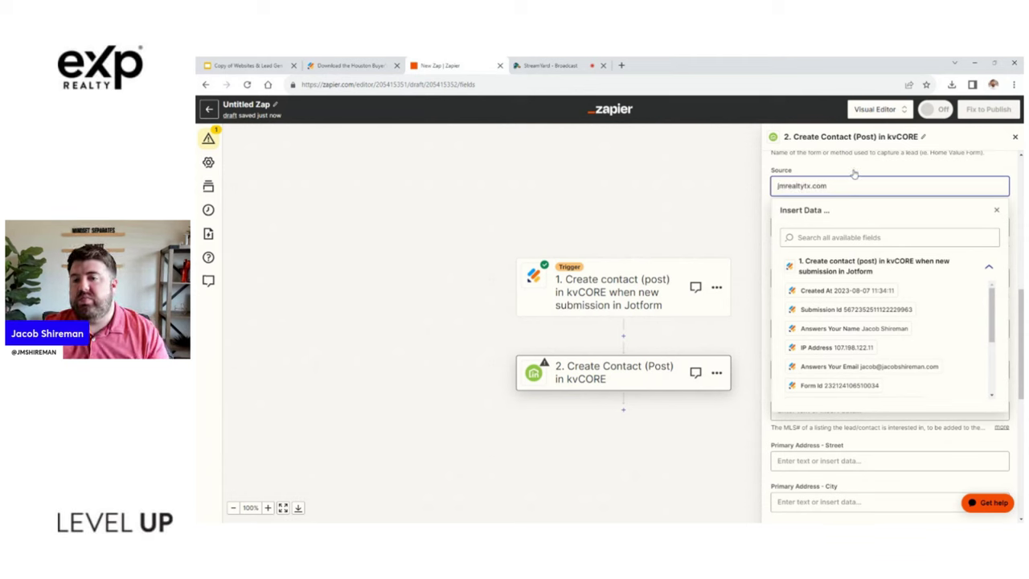
click(846, 172)
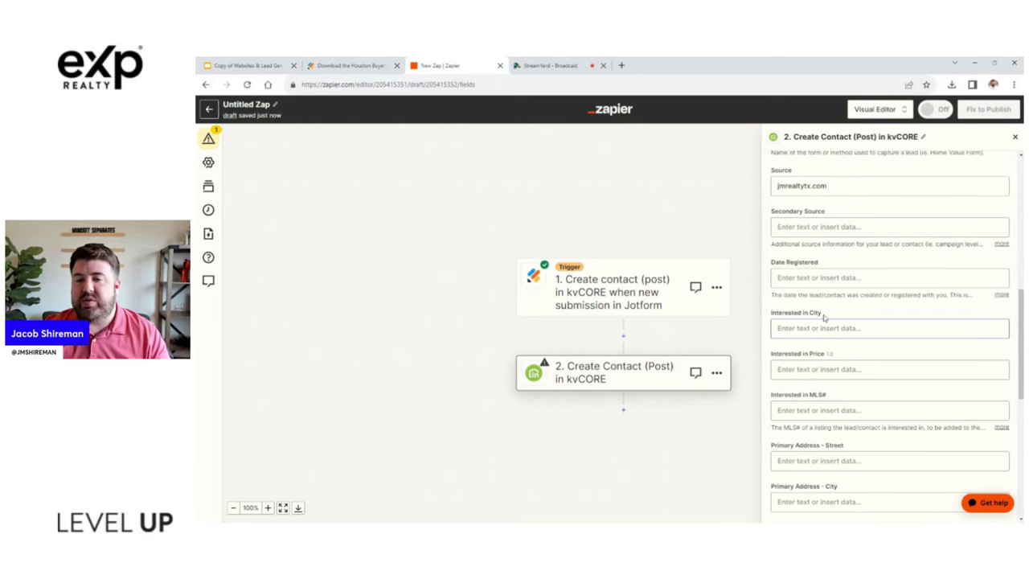
click(836, 277)
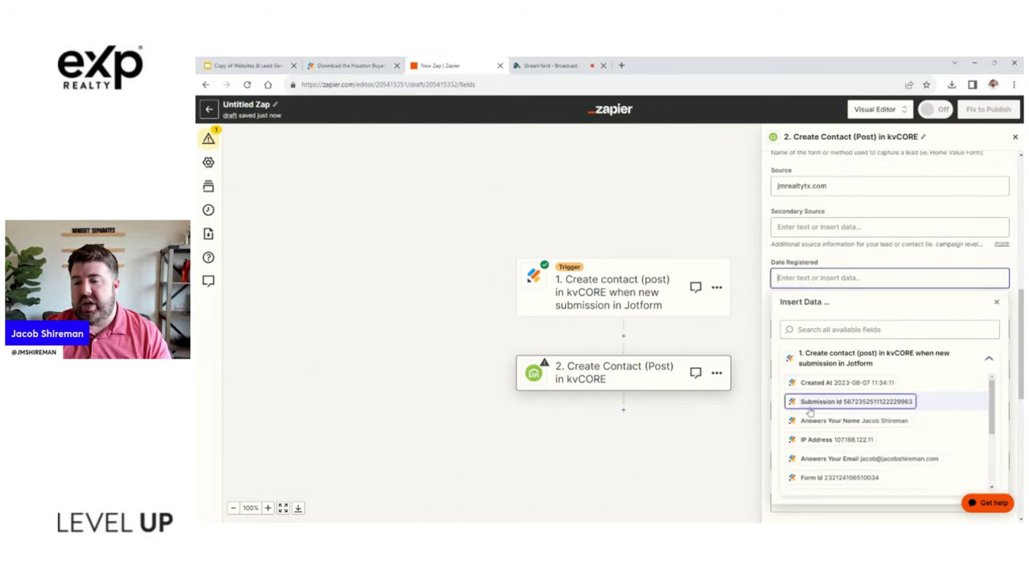
click(848, 391)
click(904, 260)
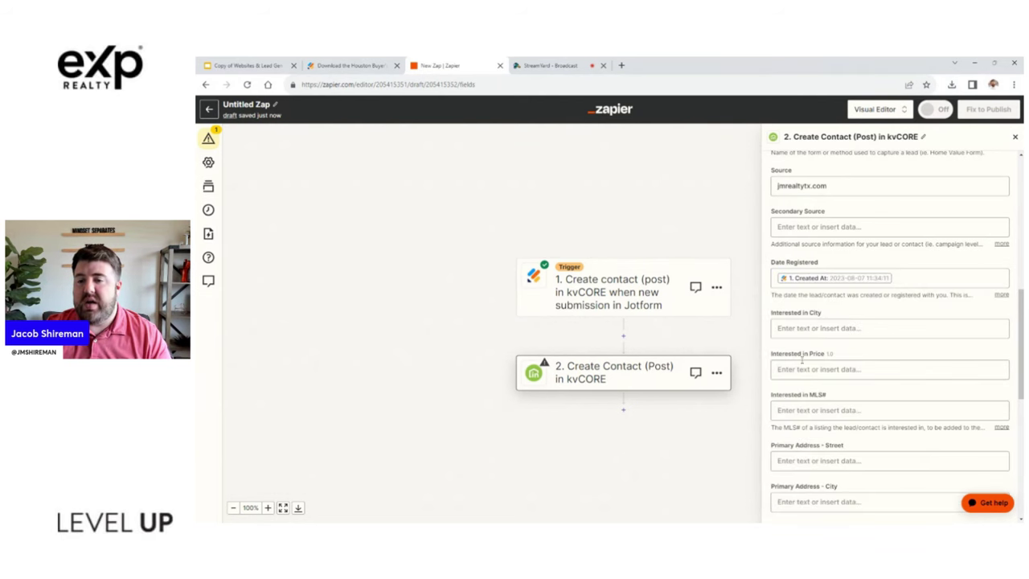
Leave Interested in City empty and scroll past the price and address fields to Note.
scroll(800, 337, down, 2)
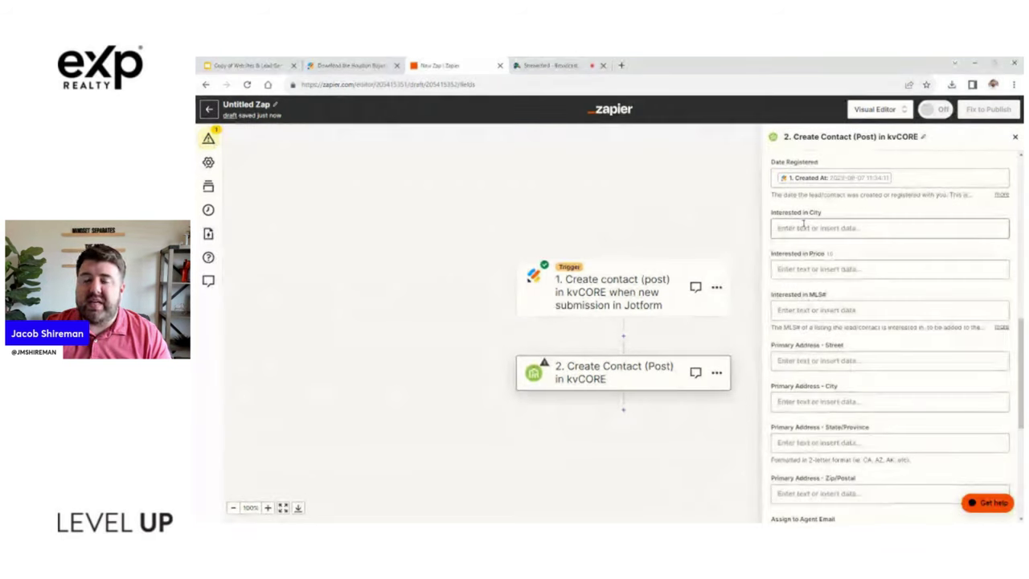
click(802, 227)
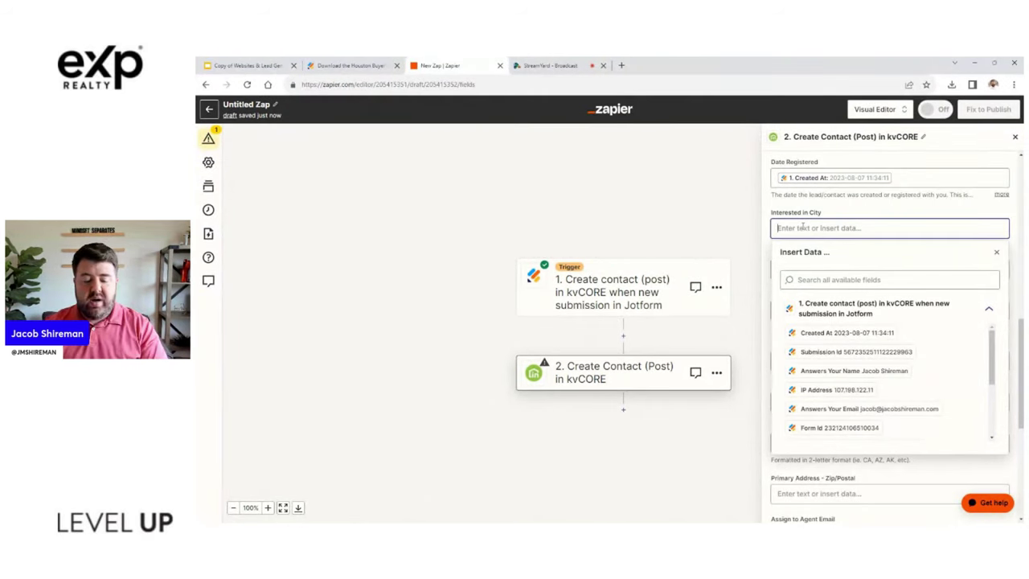
text(Houst)
key(BackSpace)
key(BackSpace)
key(BackSpace)
key(BackSpace)
key(BackSpace)
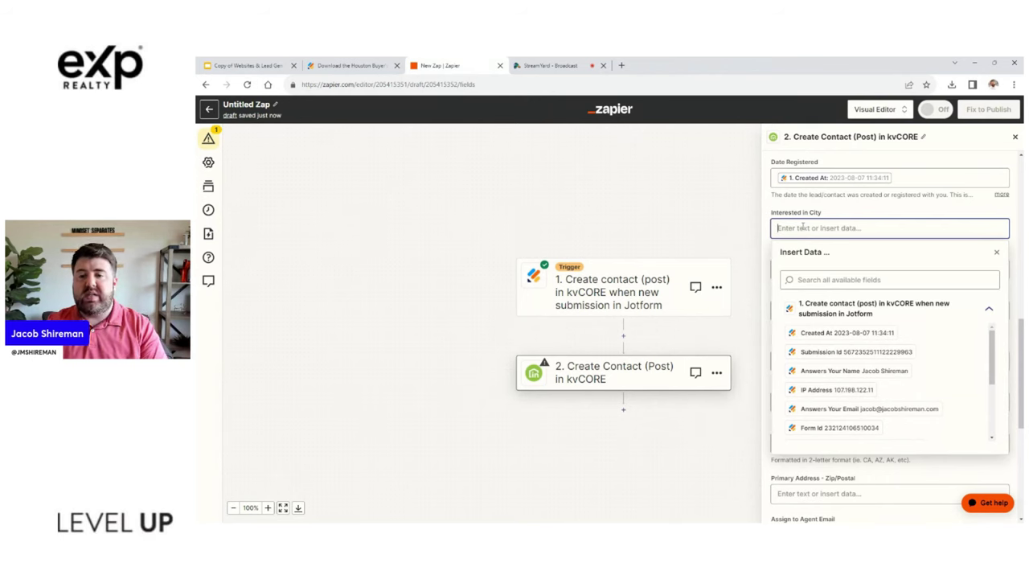
key(Escape)
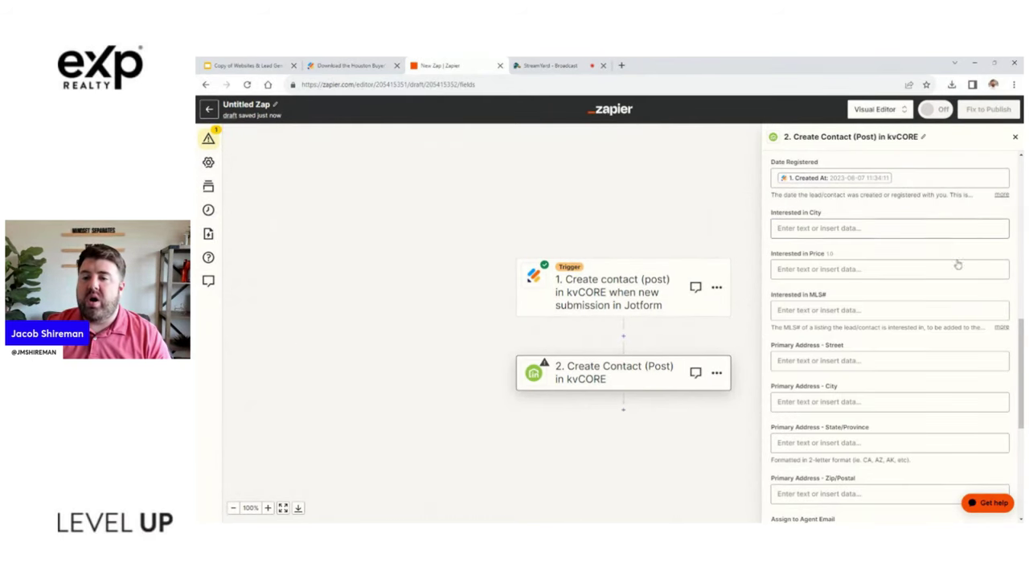
click(952, 271)
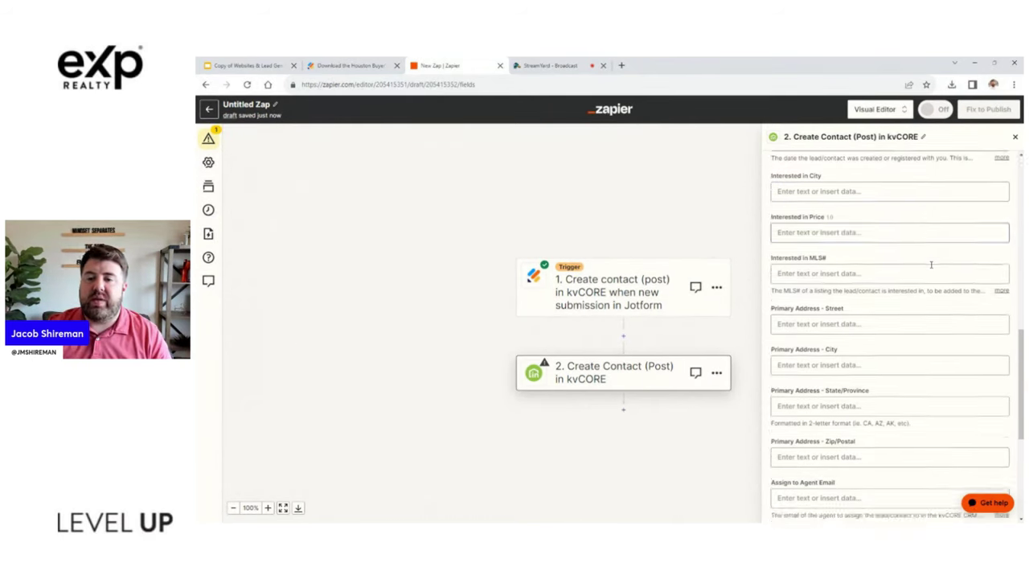
scroll(836, 186, down, 1)
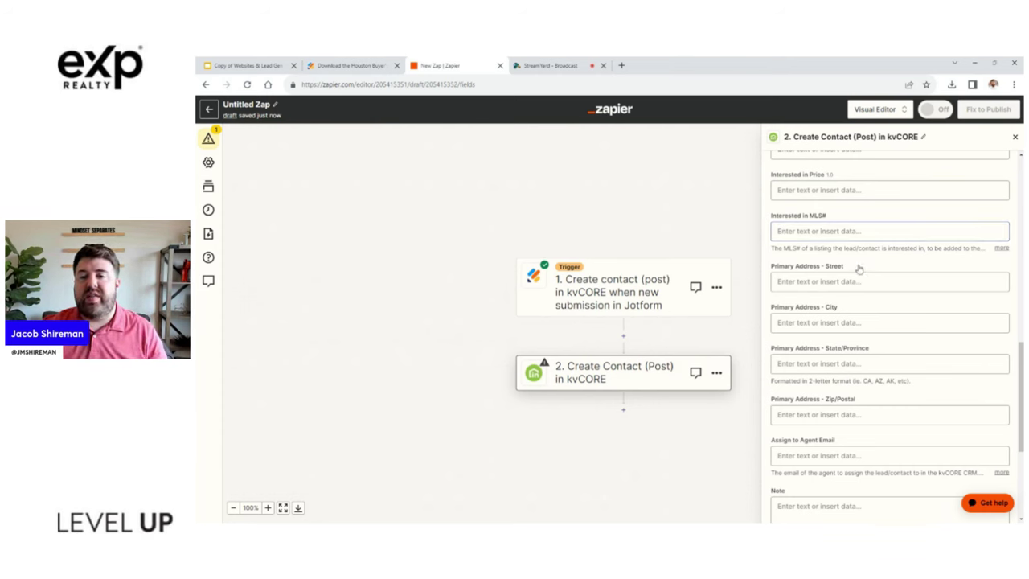
scroll(857, 268, down, 2)
scroll(858, 213, down, 1)
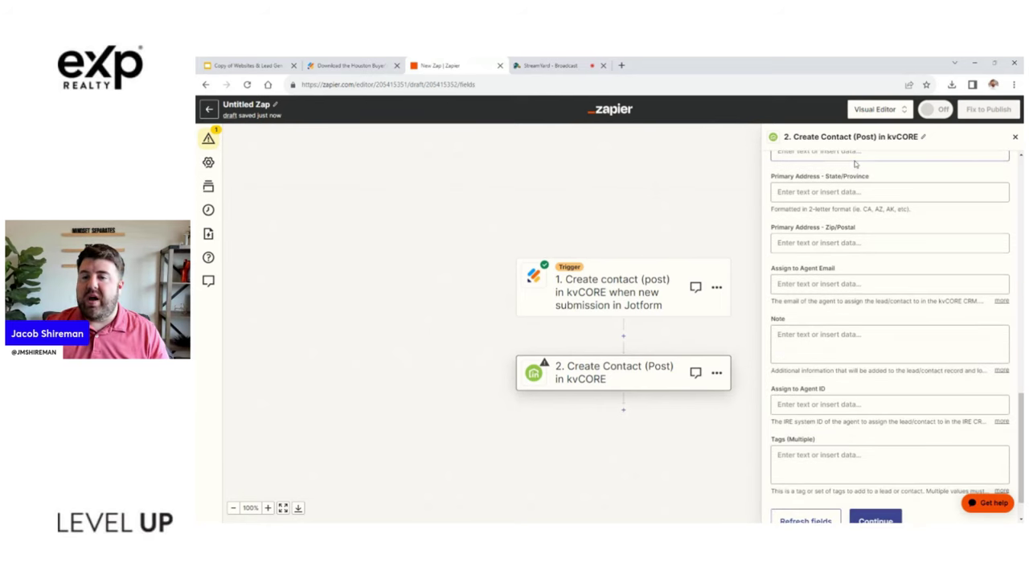
scroll(873, 270, up, 1)
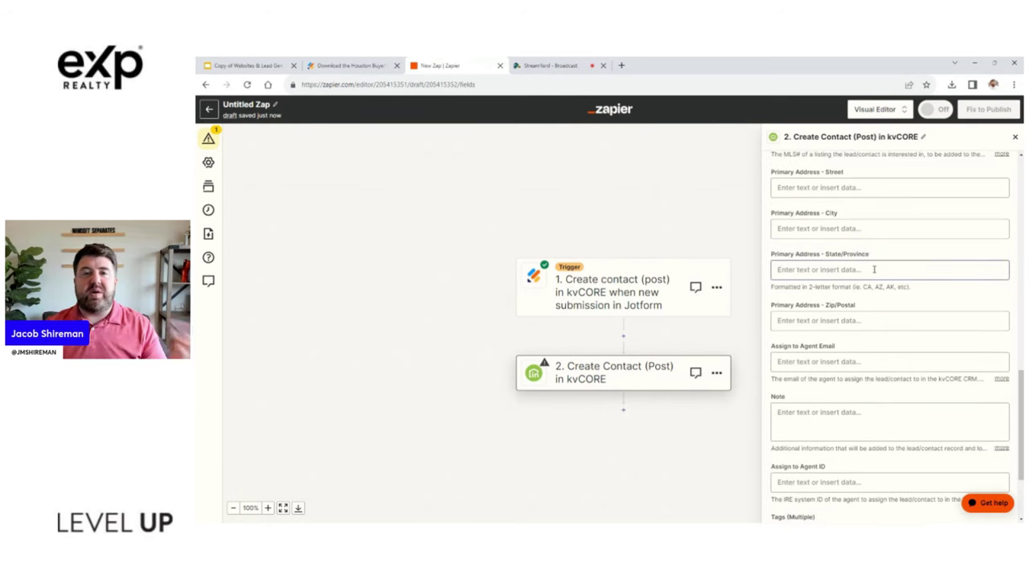
click(854, 185)
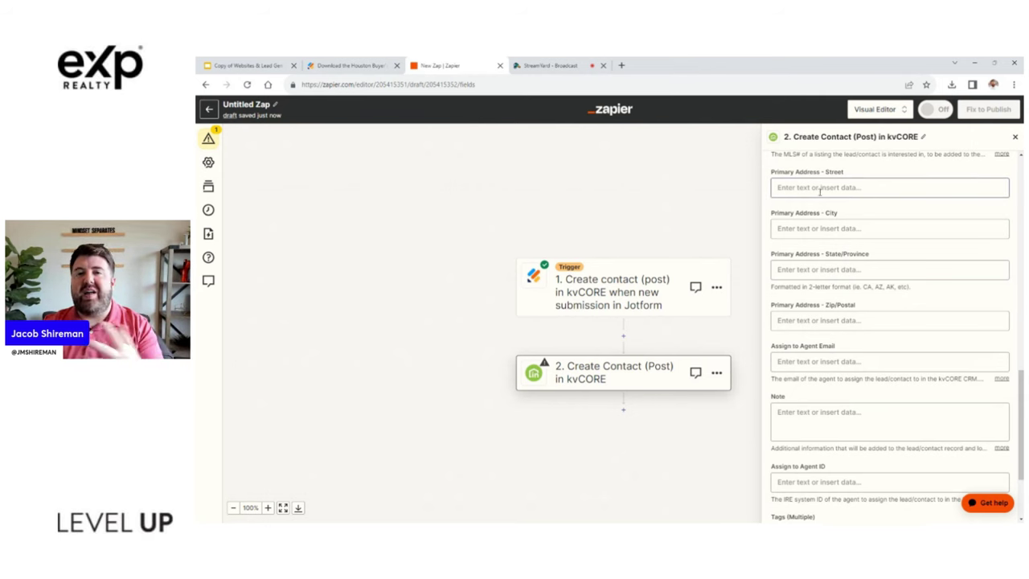
scroll(853, 336, down, 1)
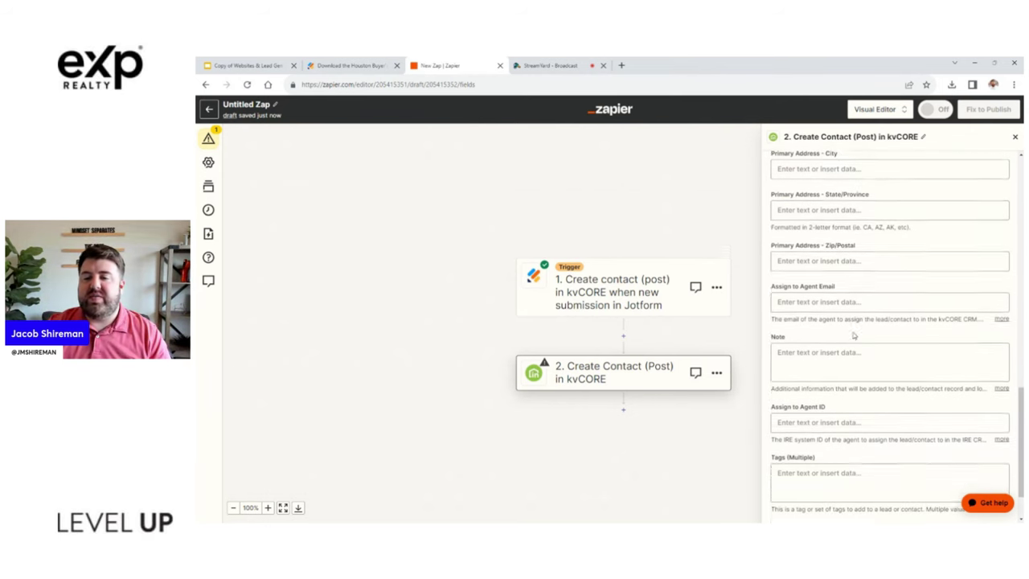
scroll(853, 336, down, 1)
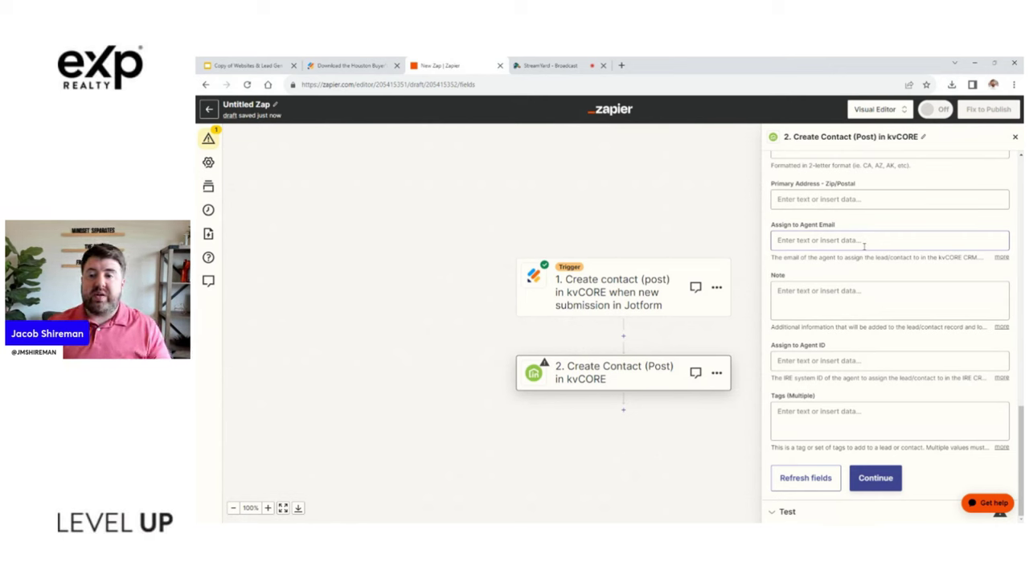
Enter the note 'Downloaded buyer's guide from buyer's funnel', correcting its spelling.
click(834, 292)
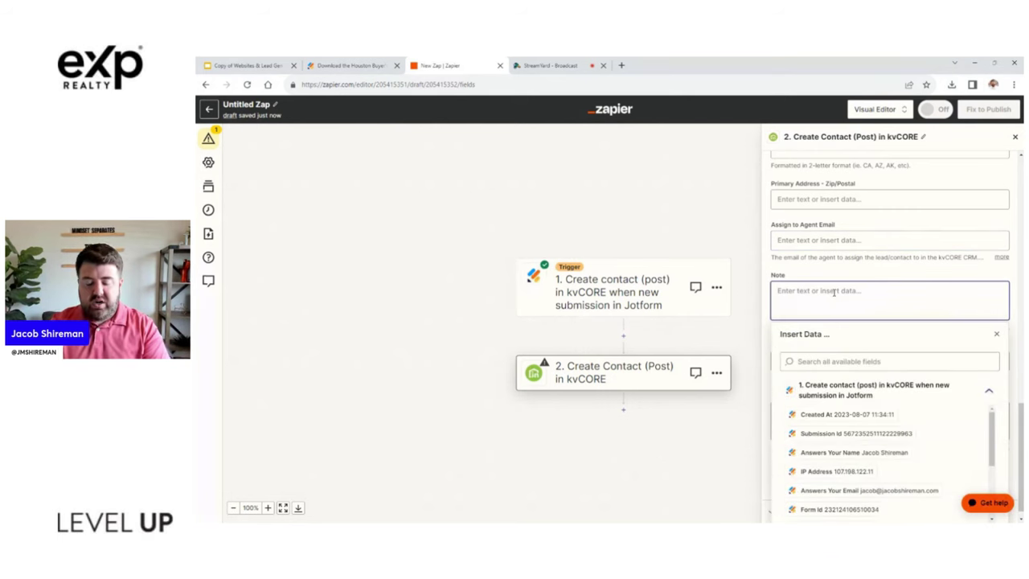
text(Domwload buyer)
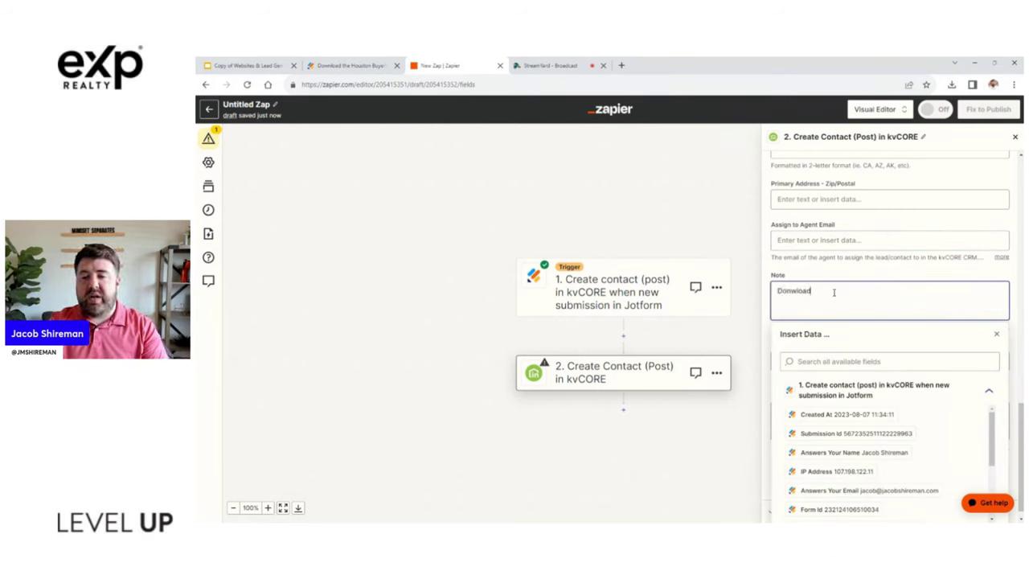
text('s guide from buyer's funnel)
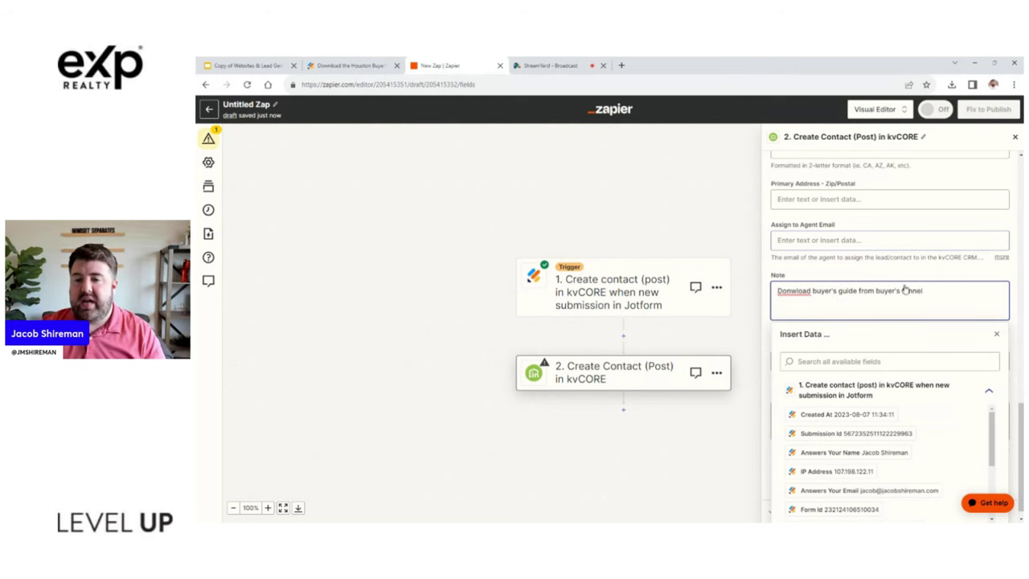
double_click(793, 291)
right_click(798, 295)
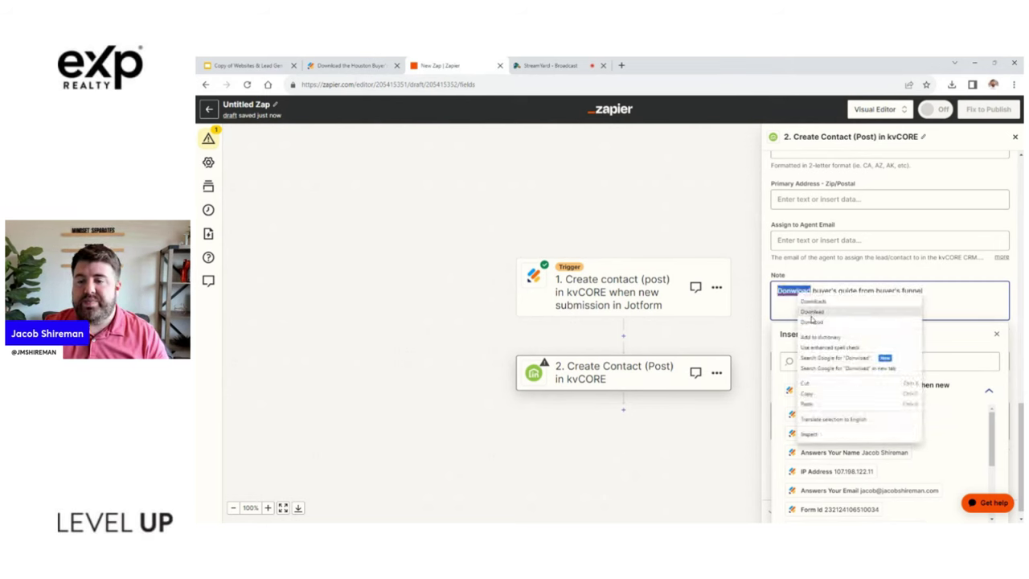
click(811, 322)
key(BackSpace)
key(BackSpace)
key(BackSpace)
key(BackSpace)
key(BackSpace)
text(wnloaded)
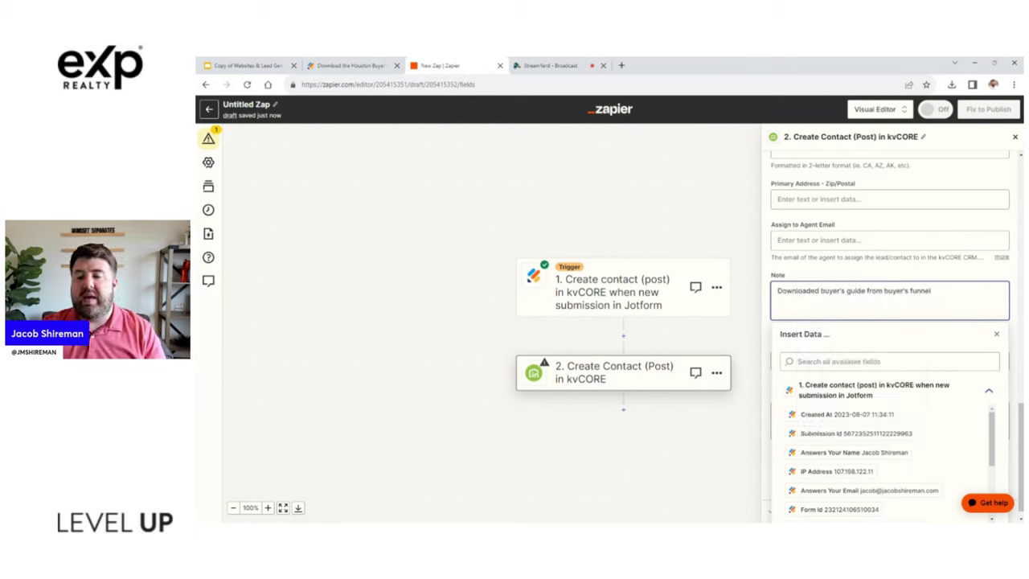
click(914, 277)
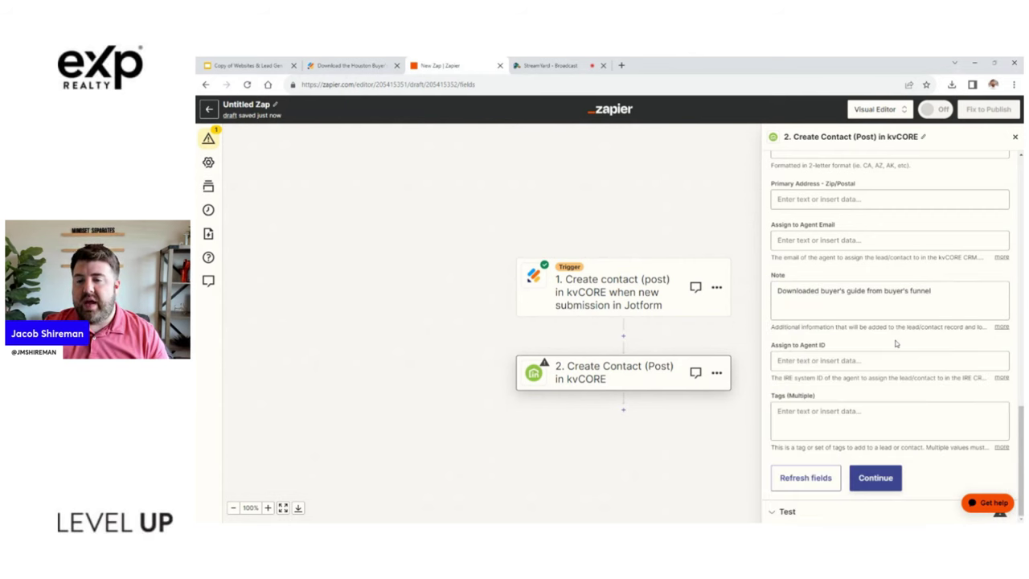
Add the tags buyersguide, buyer and websitelead.
click(843, 409)
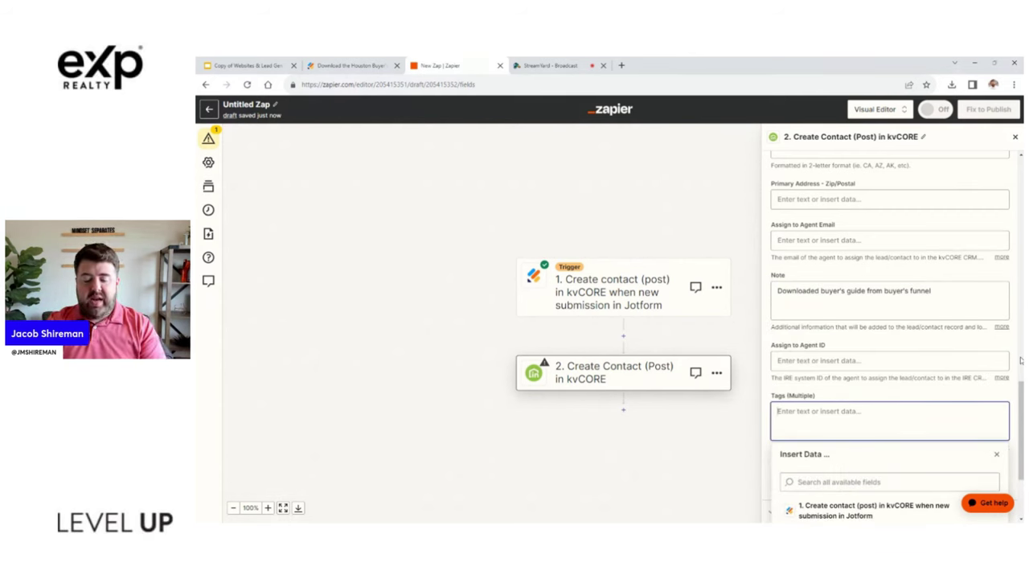
text(buyersguide|)
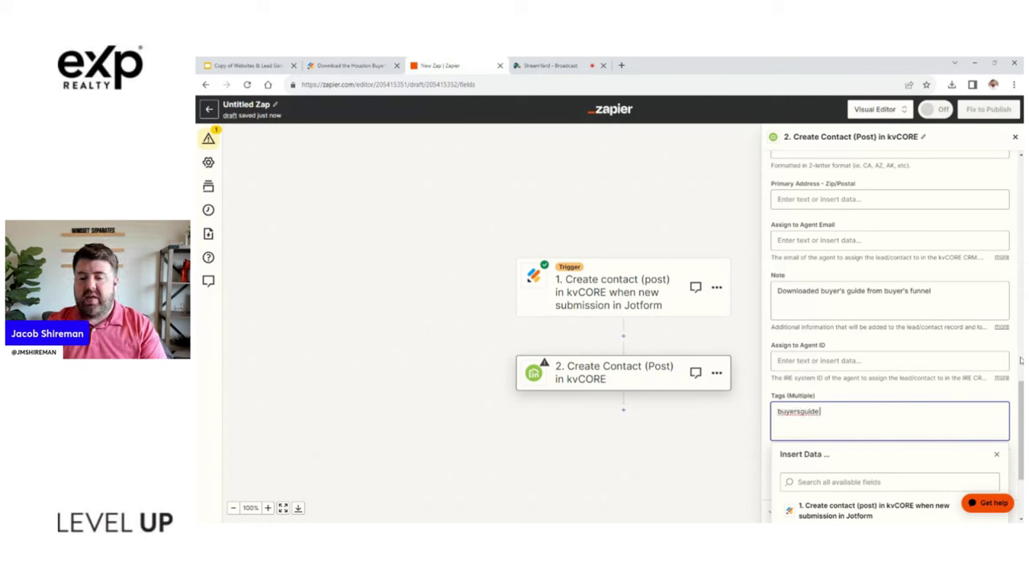
text(buyer,websitelead)
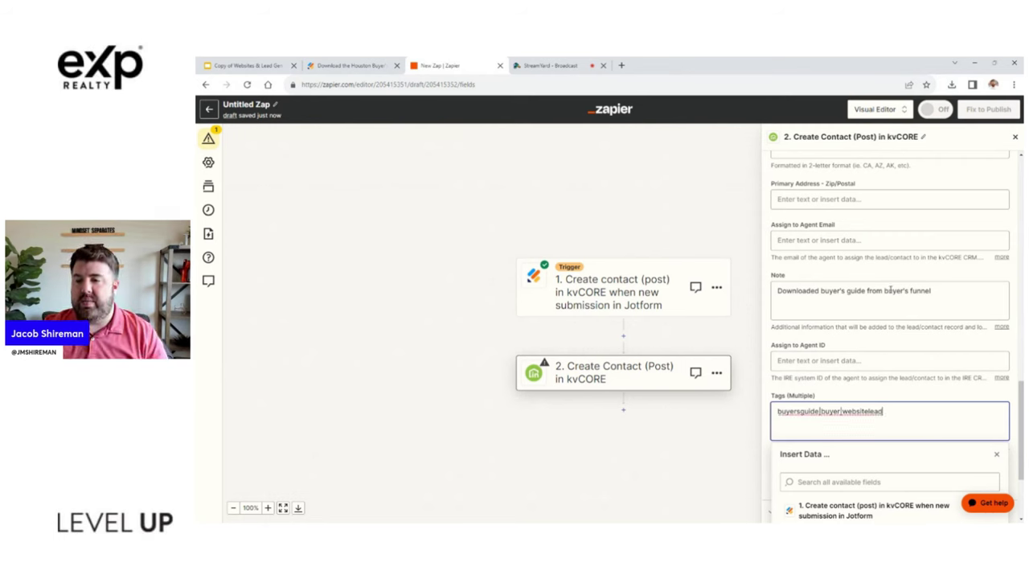
click(903, 279)
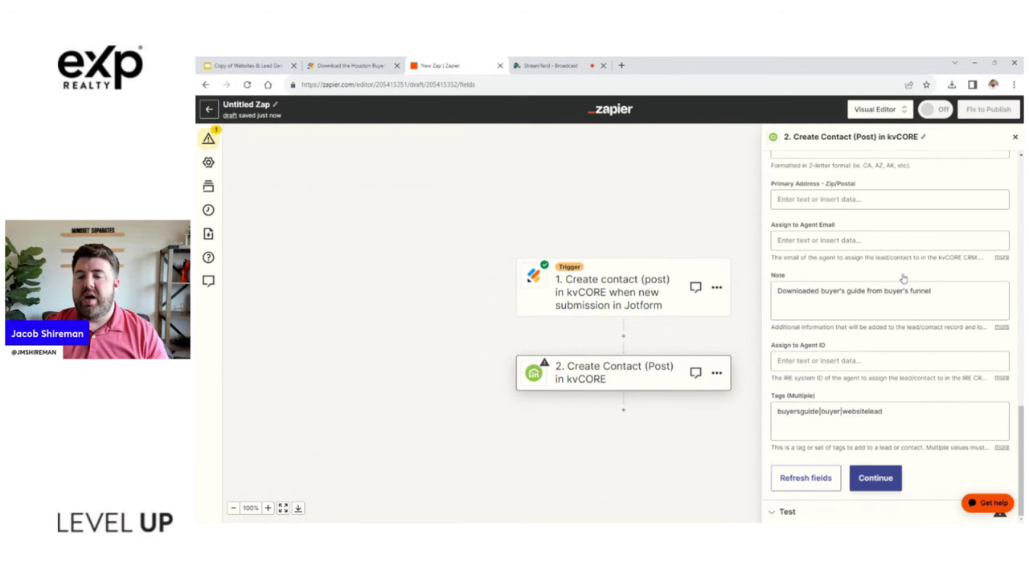
Test the kvCORE step to send a sample contact, then publish the zap as v1.
click(870, 482)
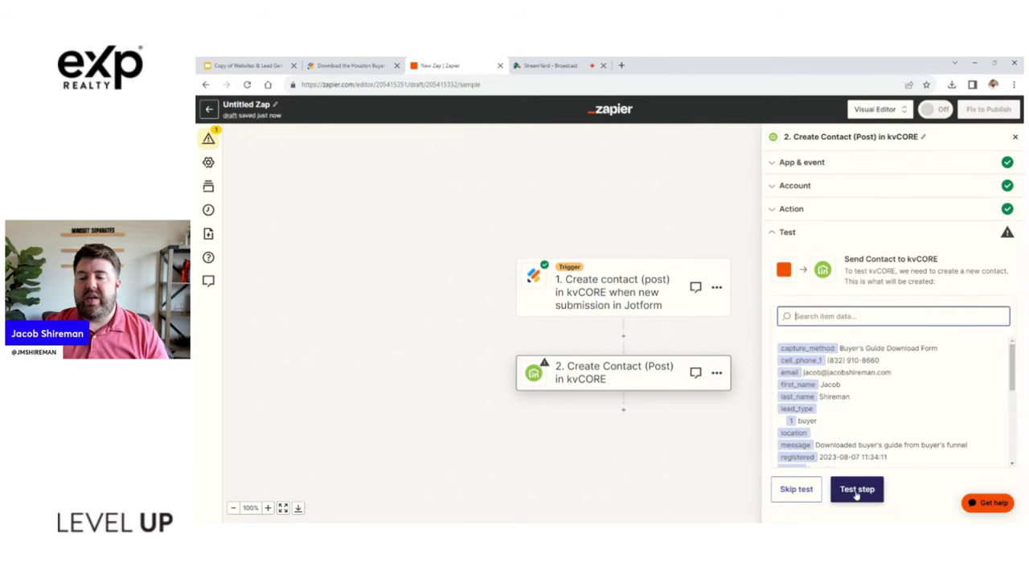
click(857, 490)
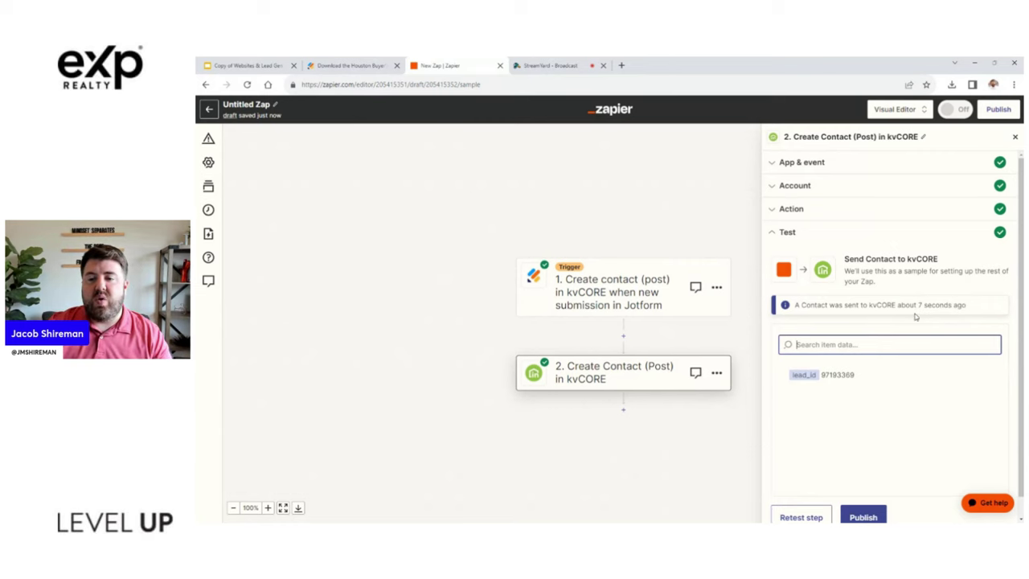
click(863, 519)
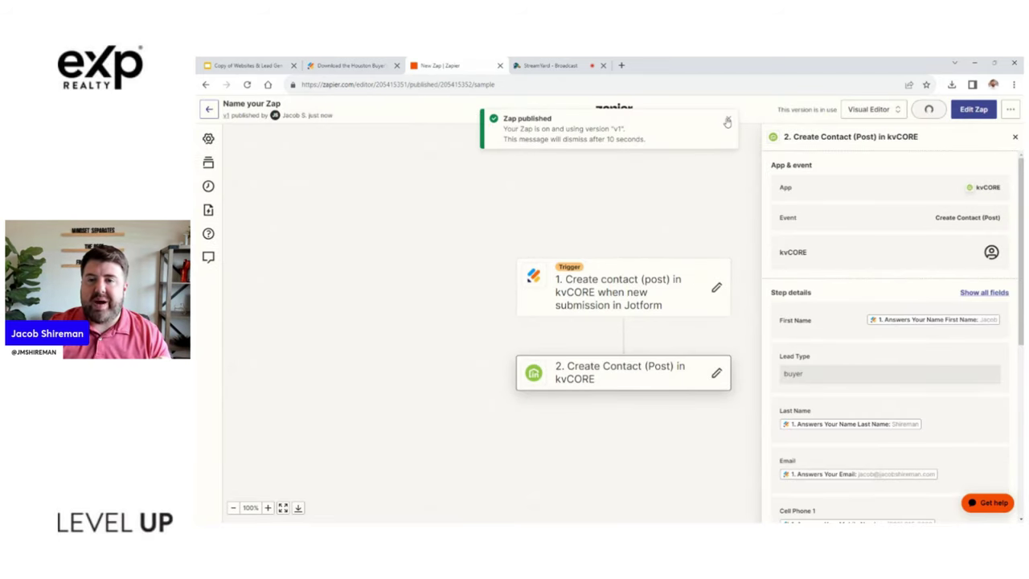
Rename the published zap to 'Buyer's Guide Form --> kvCORE', then reopen it from My Zaps.
click(728, 119)
click(246, 108)
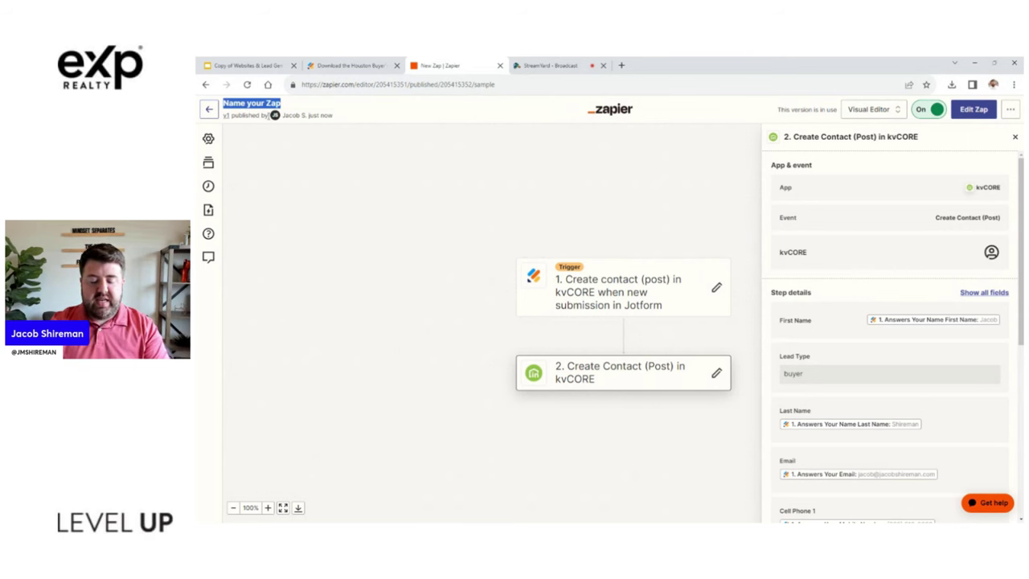
text(B)
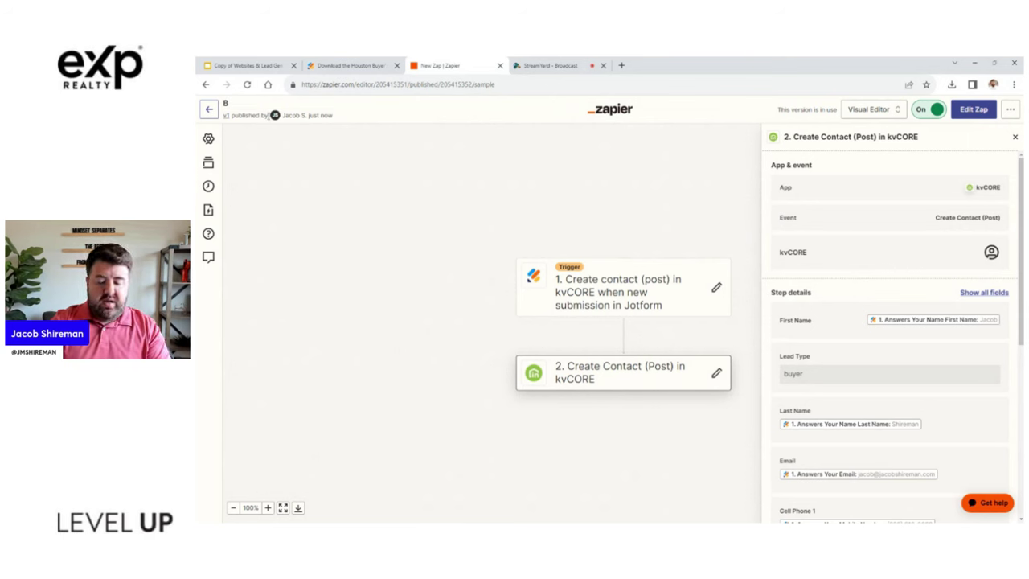
text(uyer's Guide Form --)
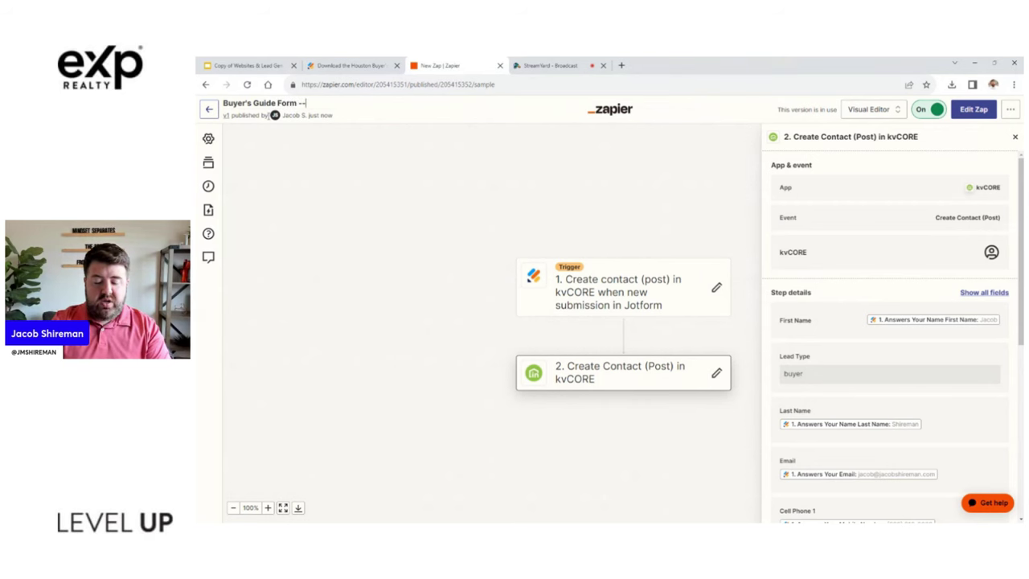
text(> kvCORE)
key(Return)
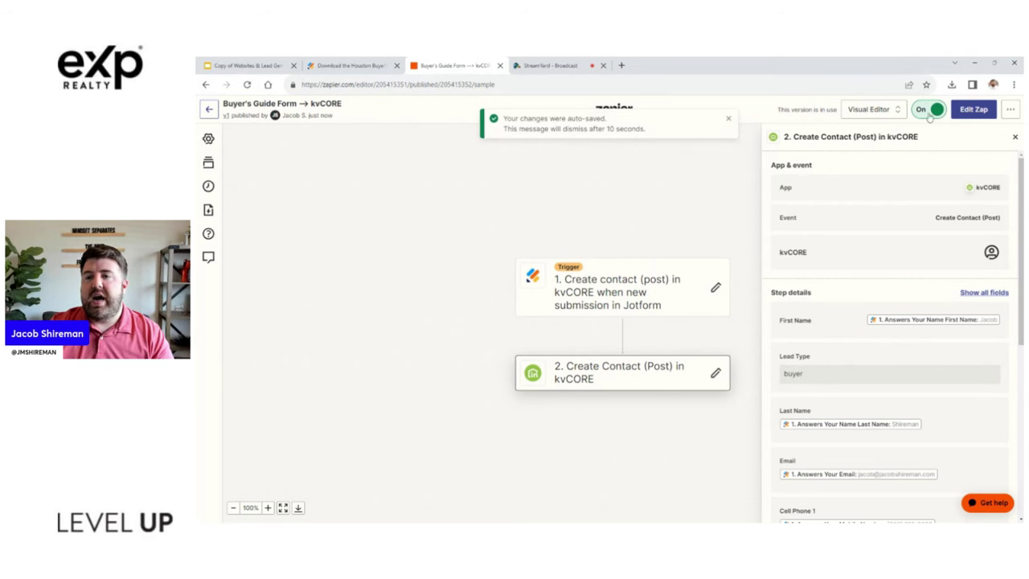
click(212, 109)
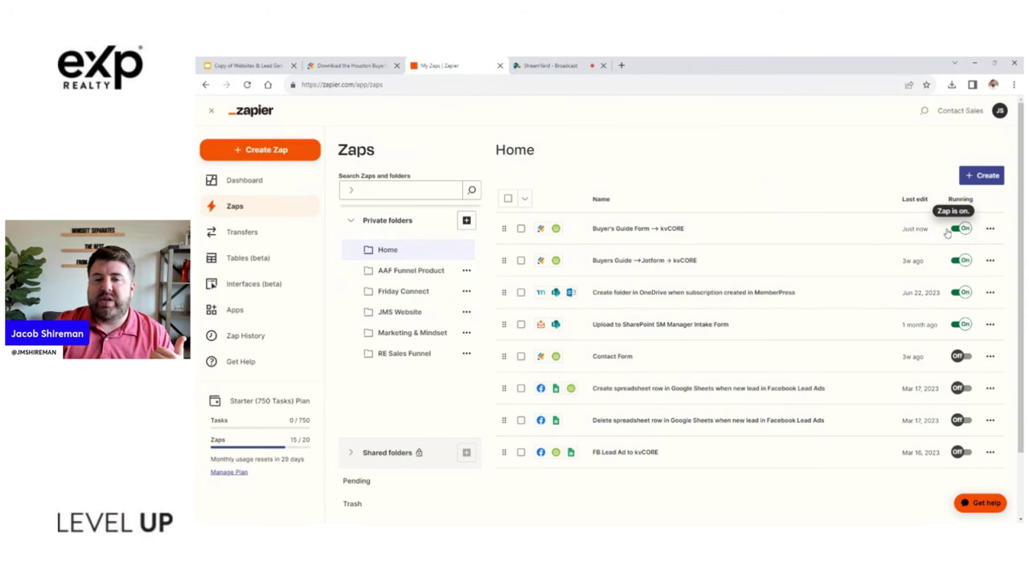
click(657, 229)
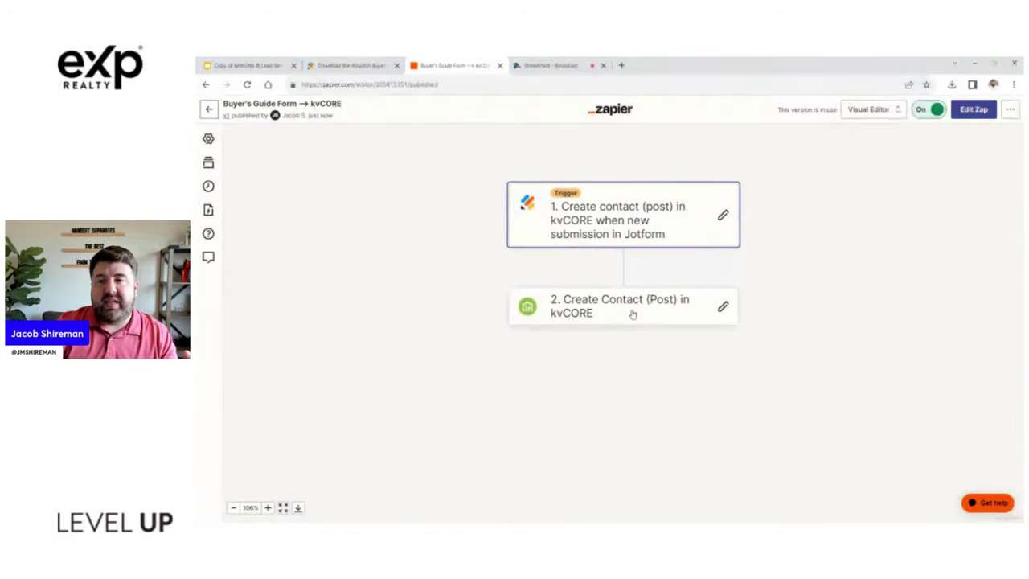
Add a Gmail 'Send Email' action after the kvCORE step, with an empty action step before it.
click(973, 109)
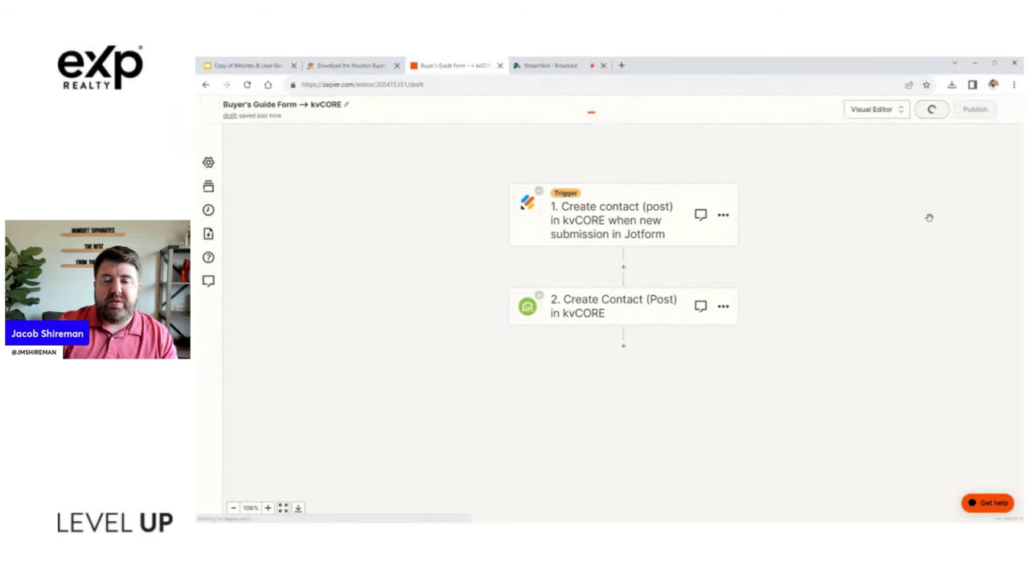
click(623, 346)
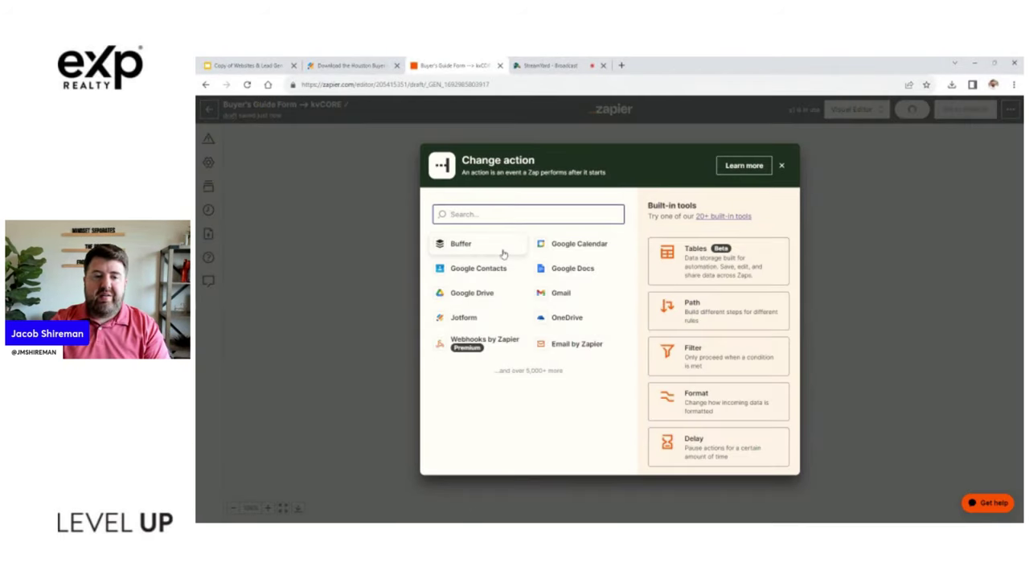
text(gmail)
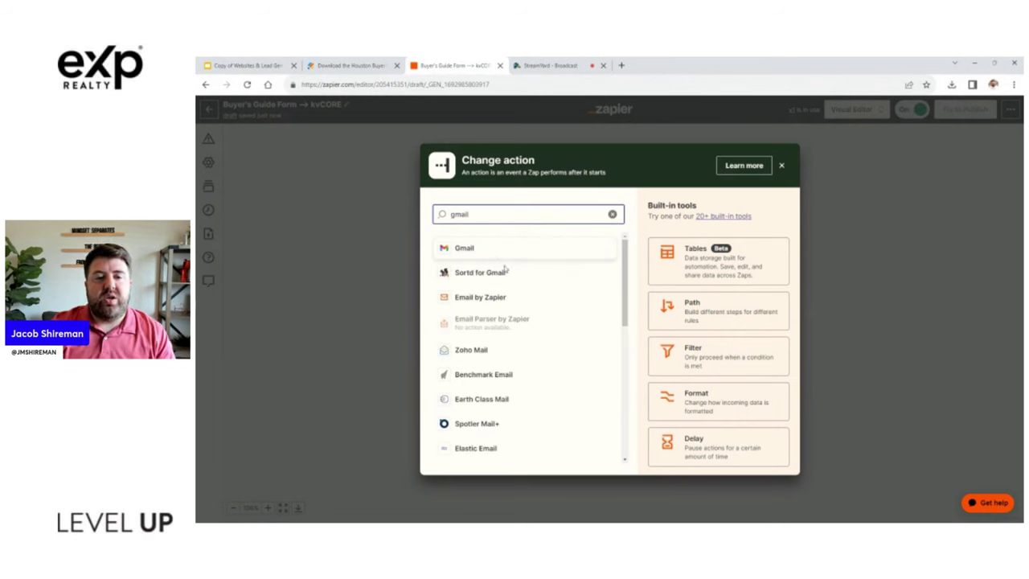
click(498, 250)
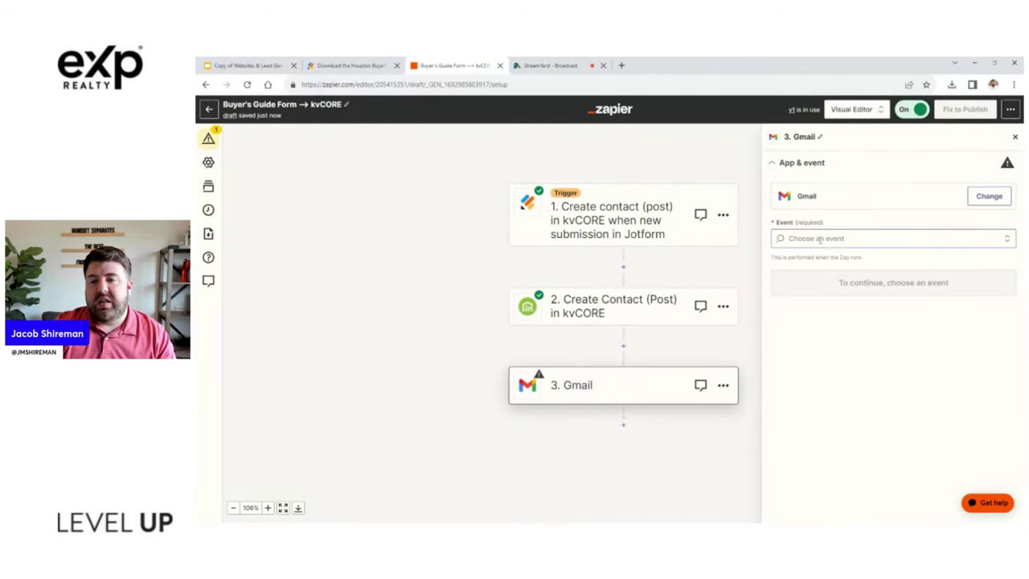
click(819, 239)
scroll(840, 325, down, 2)
scroll(833, 345, down, 1)
click(819, 359)
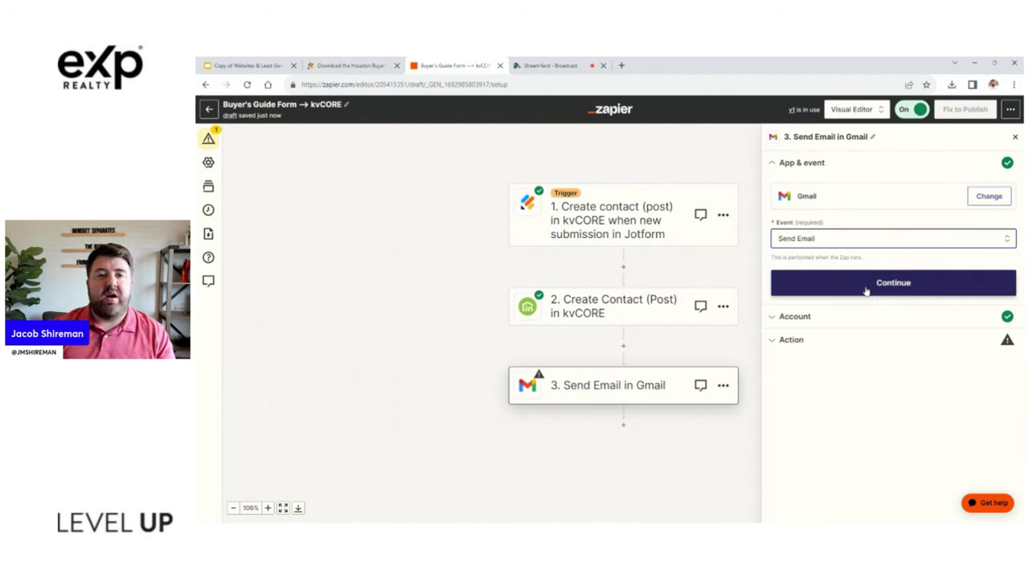
click(623, 346)
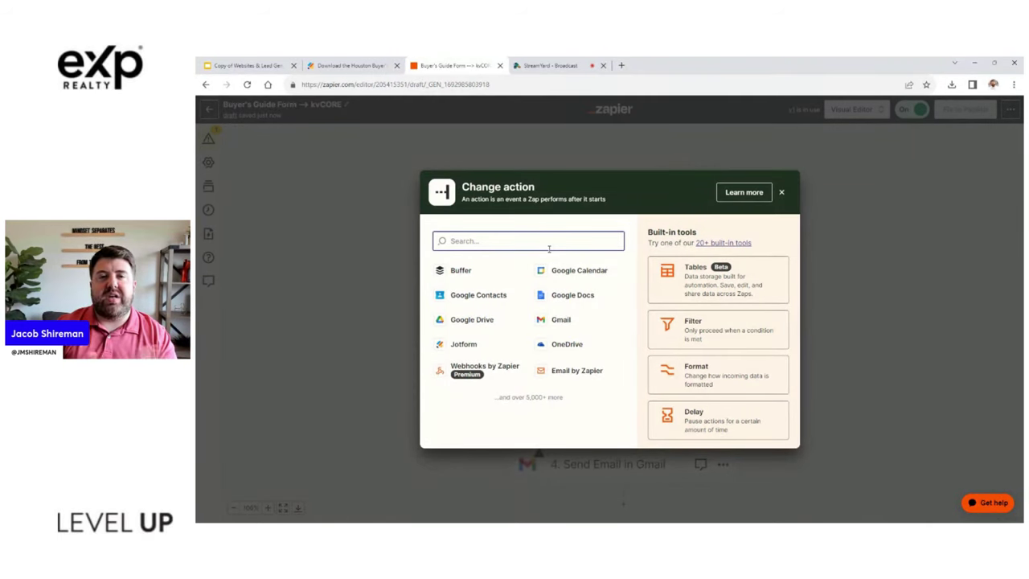
click(780, 192)
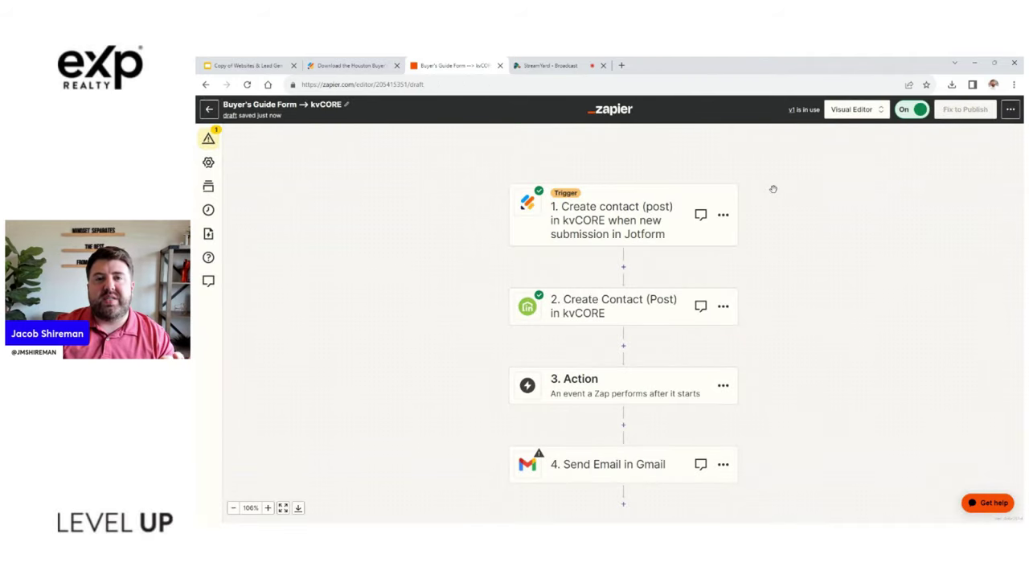